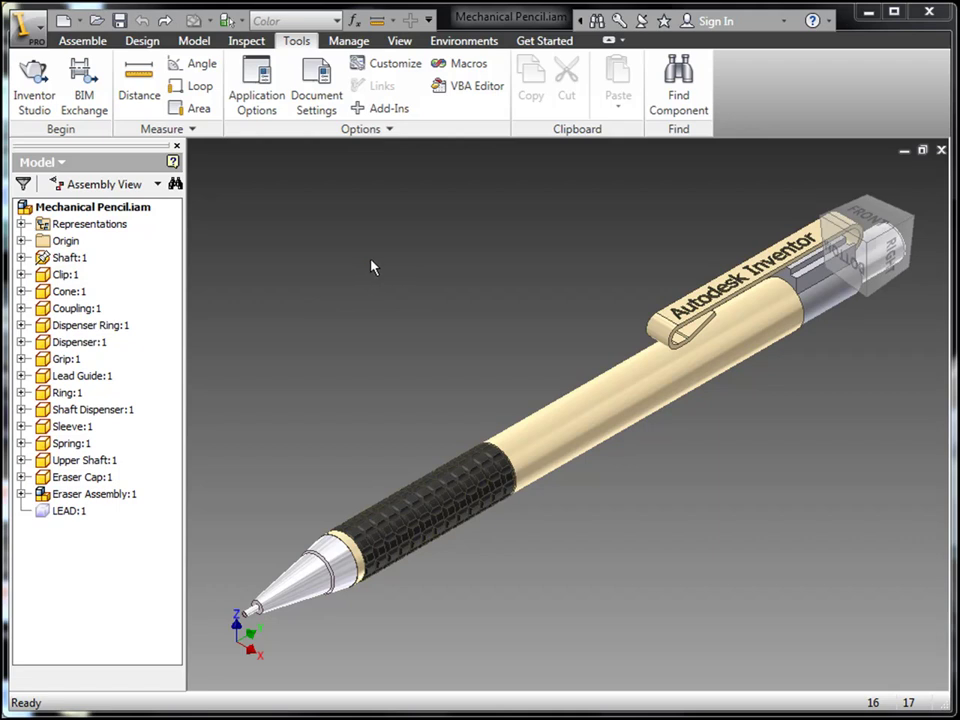
Bring up the assembly marking menu over the pencil to review its commands
right_click(371, 264)
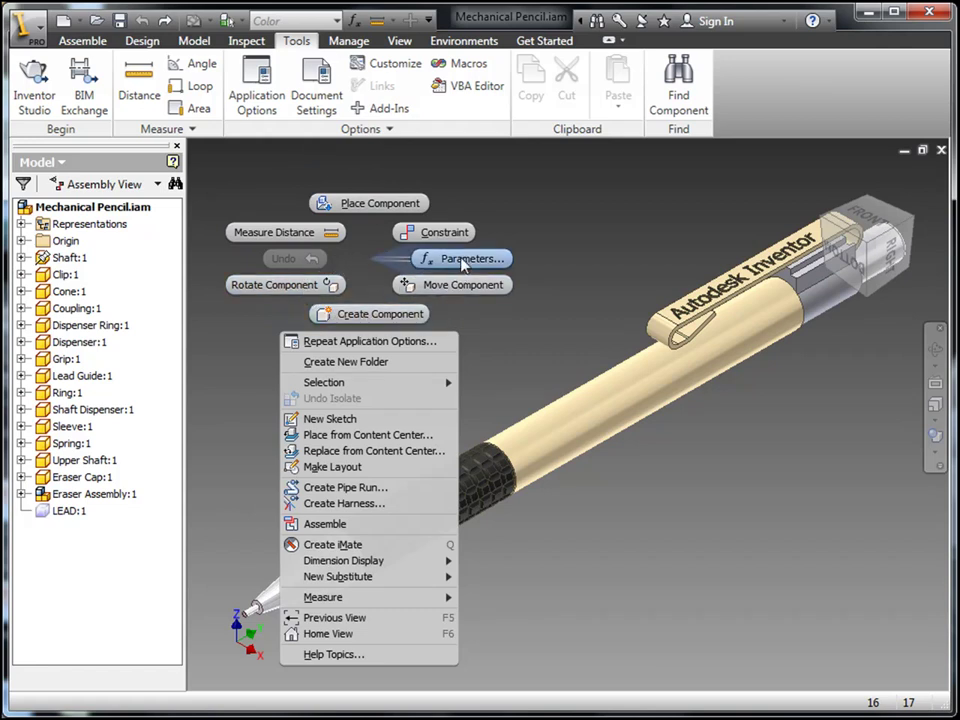
click(373, 259)
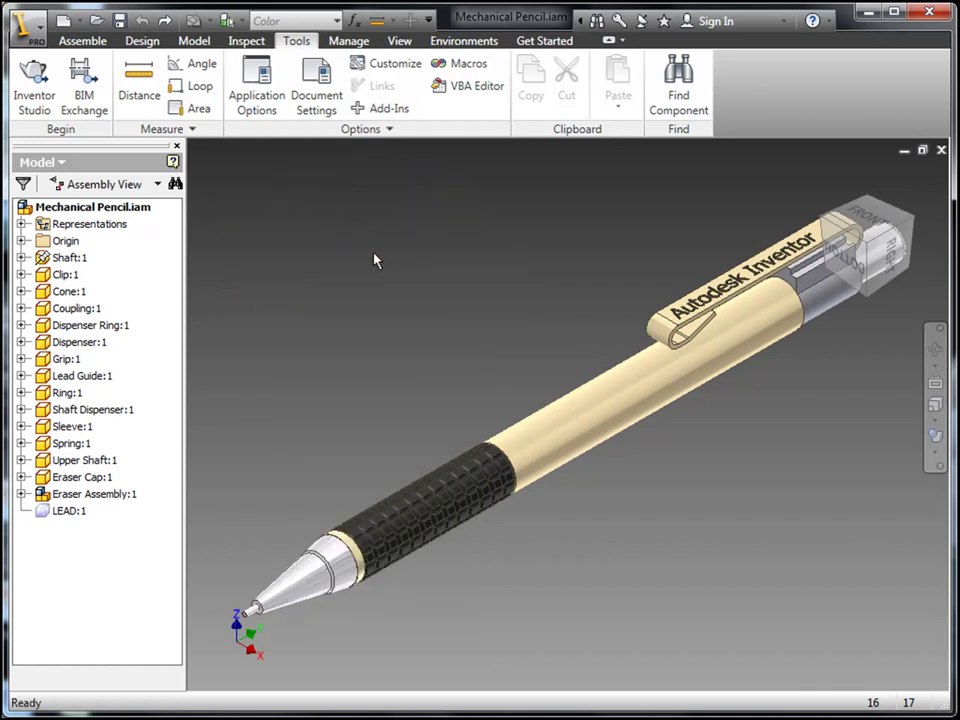
right_click(376, 260)
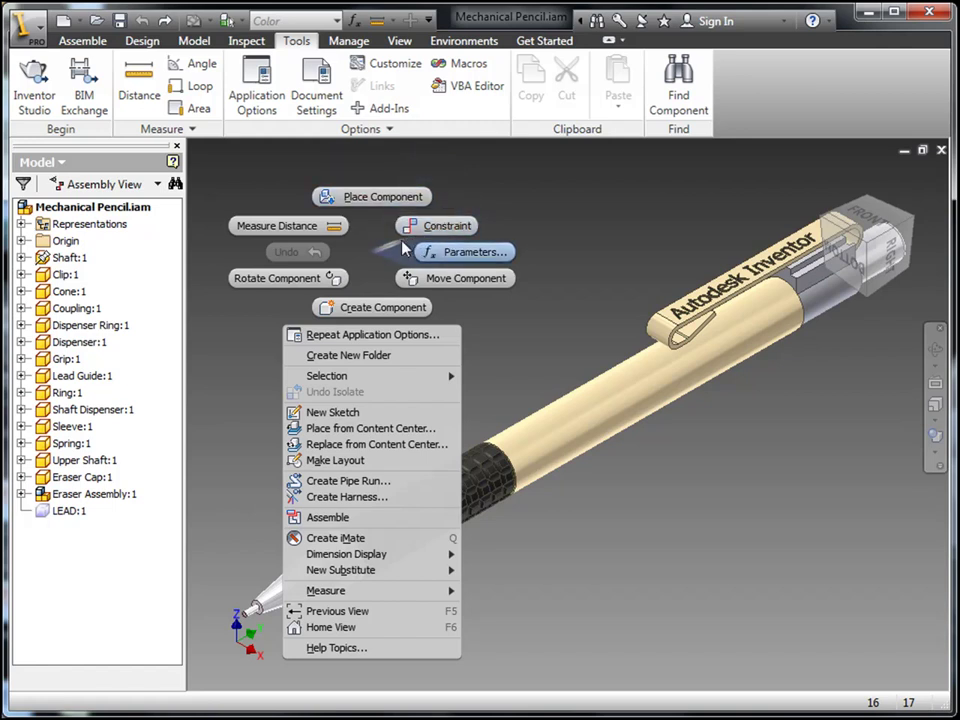
click(356, 289)
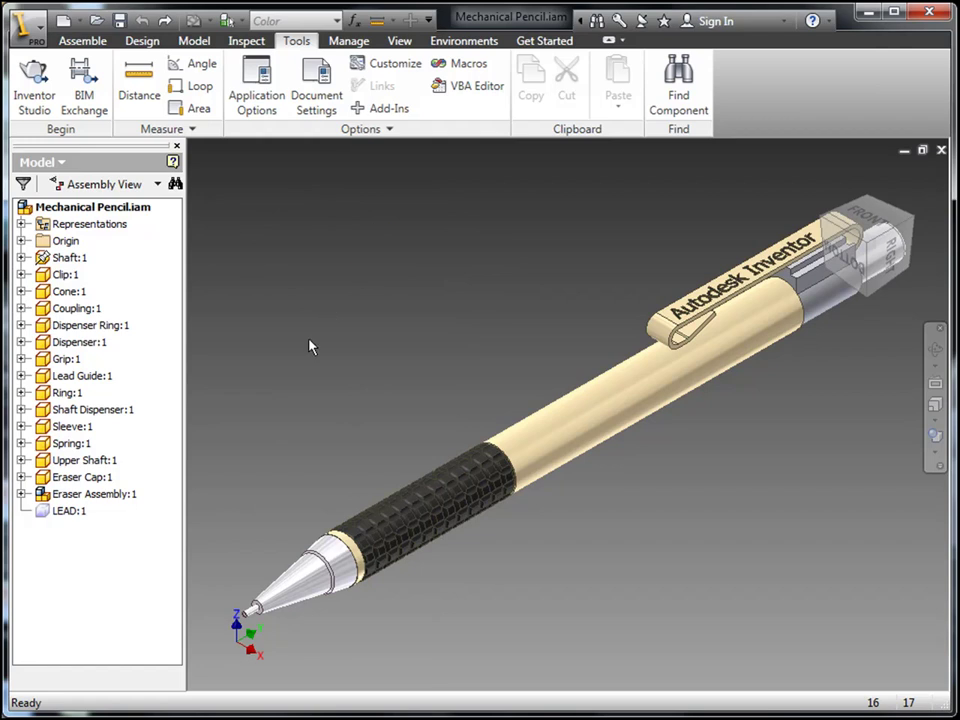
Try the Constrain and Place Component marking-menu gestures, then view and close the Parameters table
right_drag(311, 343, 386, 306)
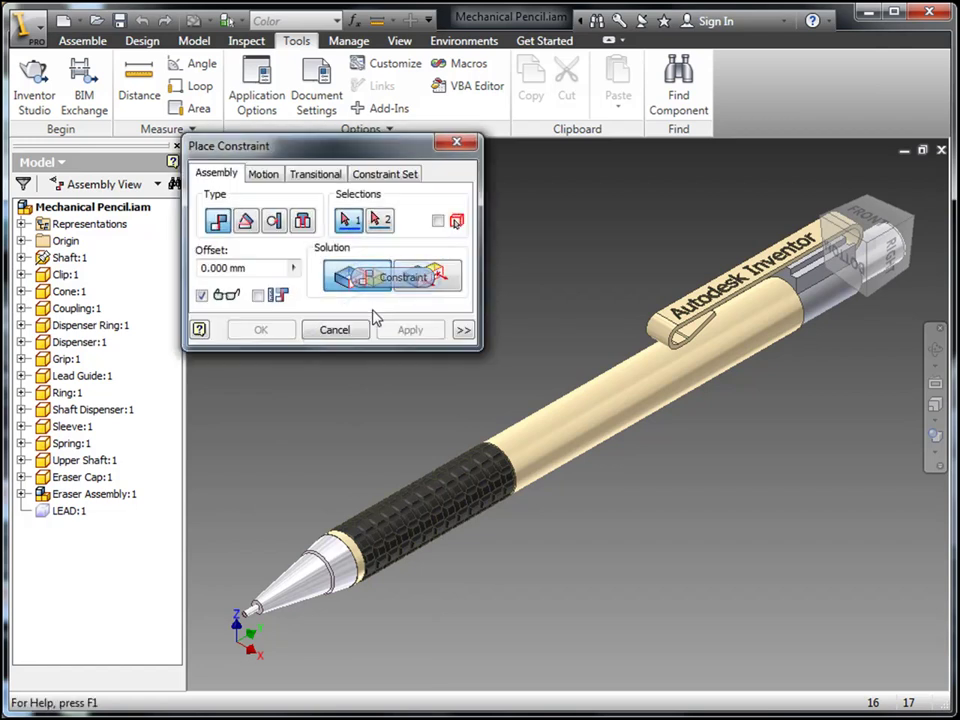
click(350, 330)
right_drag(313, 349, 306, 313)
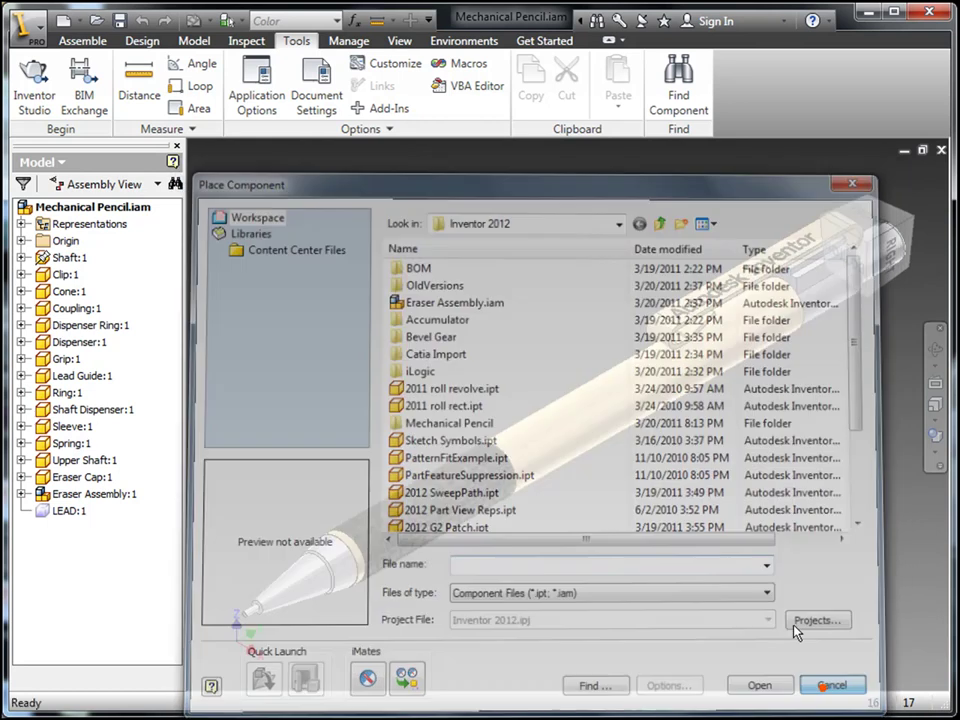
key(ctrl+shift+p)
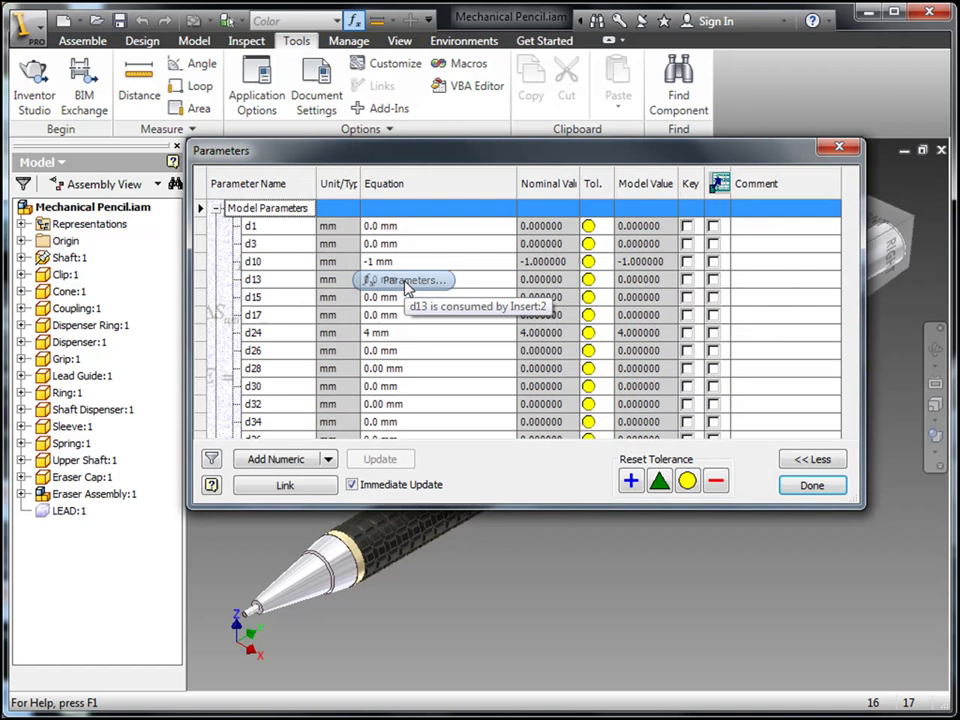
click(808, 485)
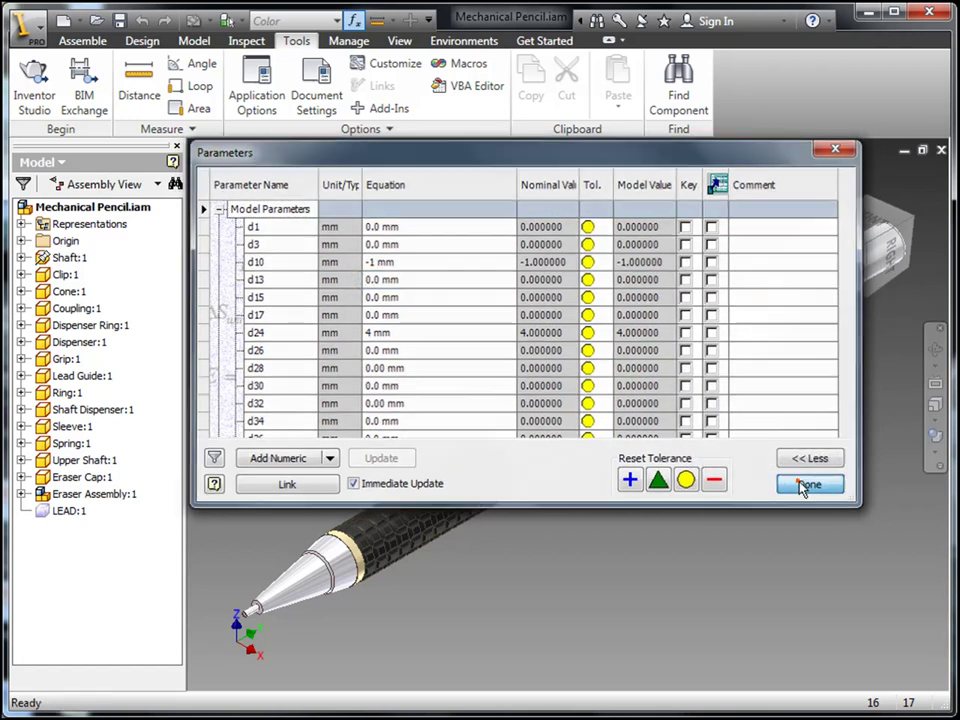
Review the Ribbon and Keyboard customization tabs before returning to the Marking Menu tab
right_click(350, 225)
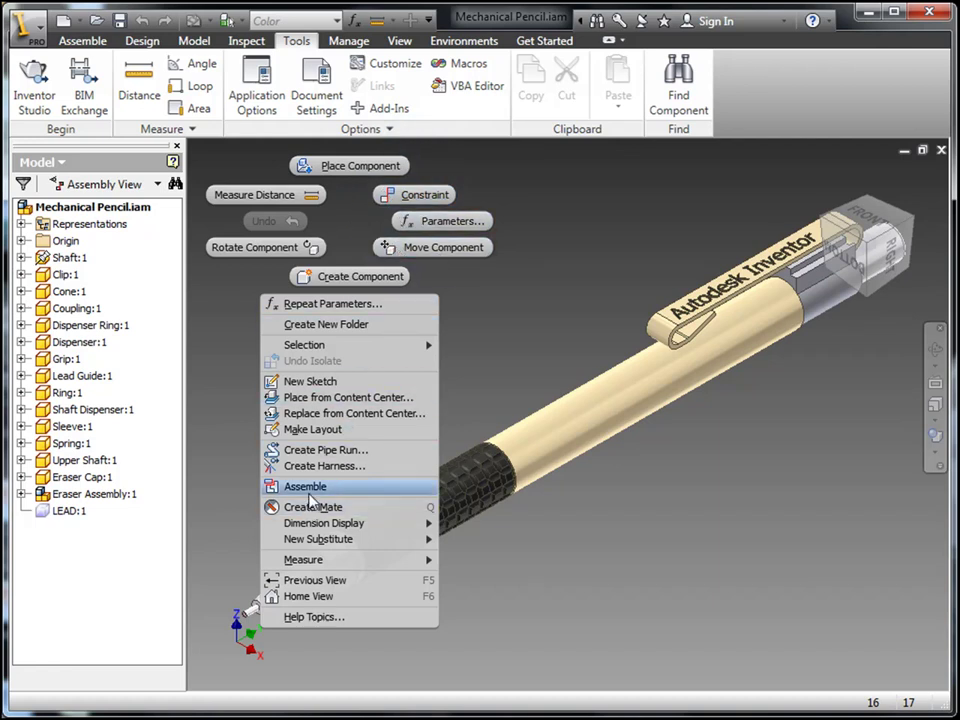
click(347, 226)
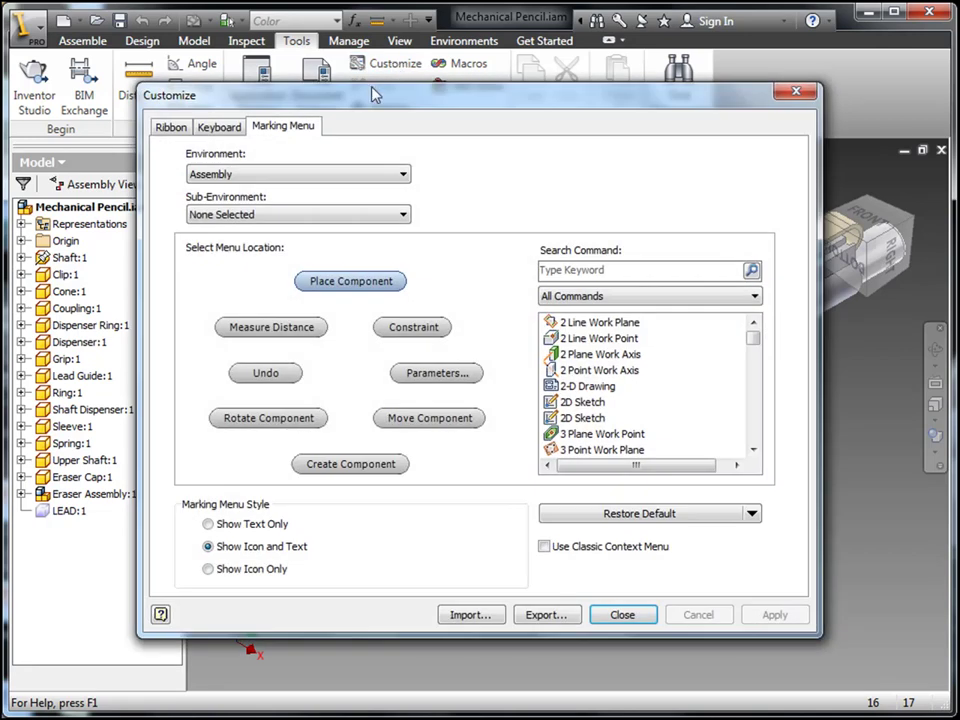
click(163, 128)
click(222, 130)
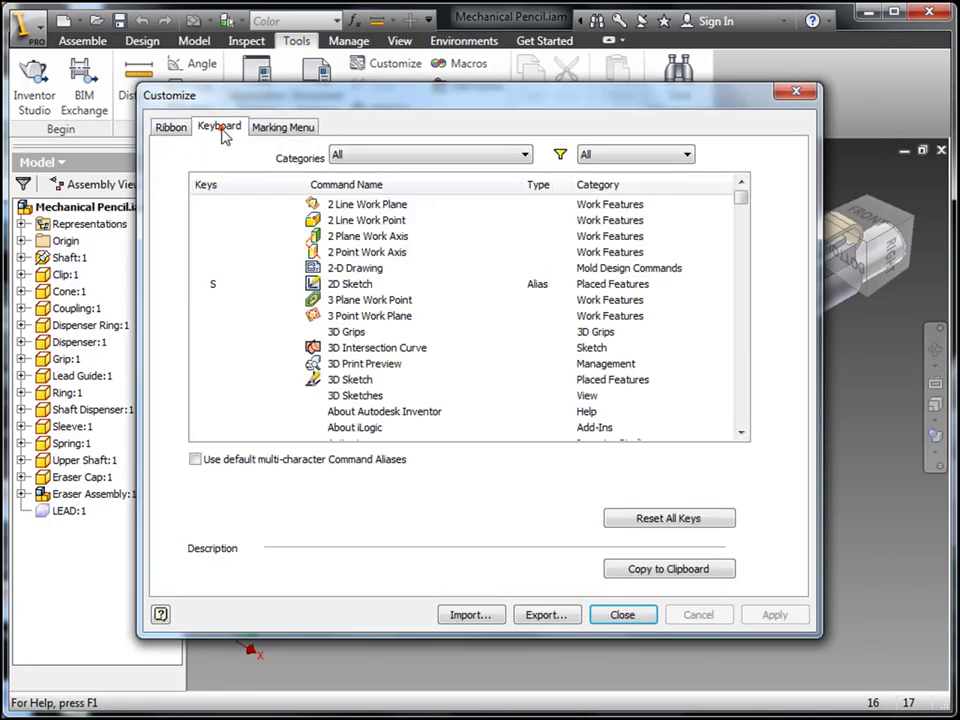
click(280, 129)
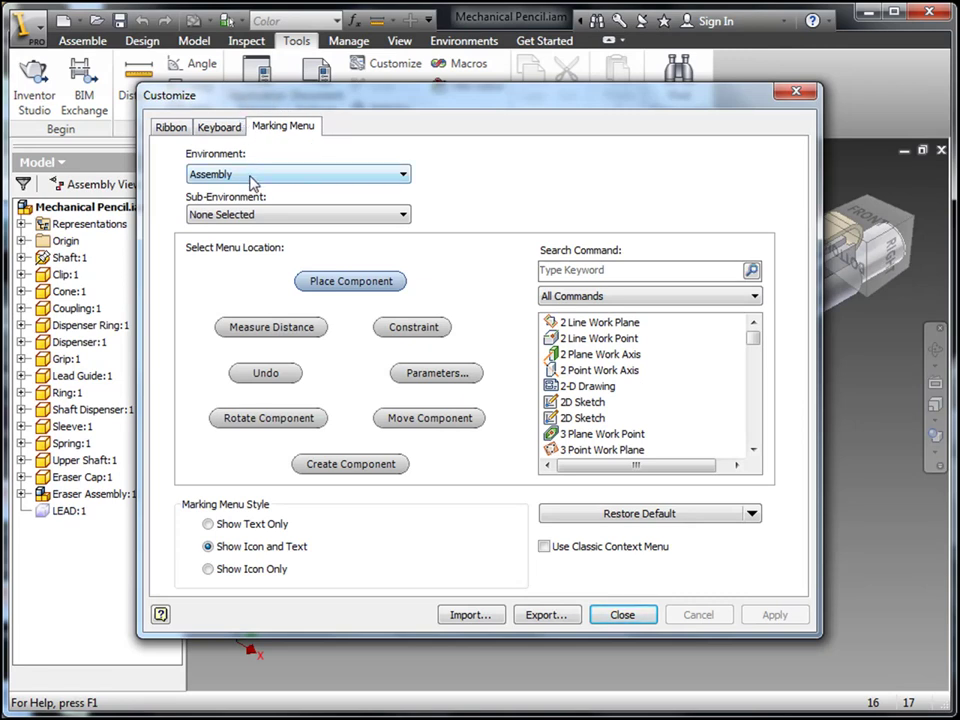
Assign Assemble to the Move Component slot, then open and cancel an import of settings
click(415, 424)
drag(754, 399, 761, 350)
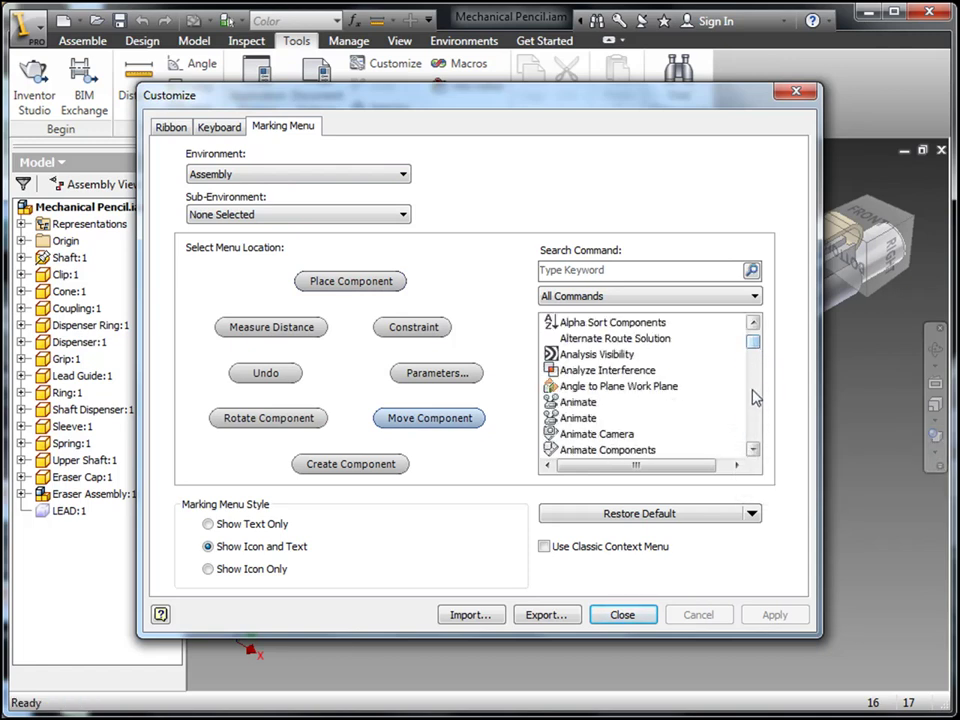
click(754, 449)
click(754, 449)
click(754, 449)
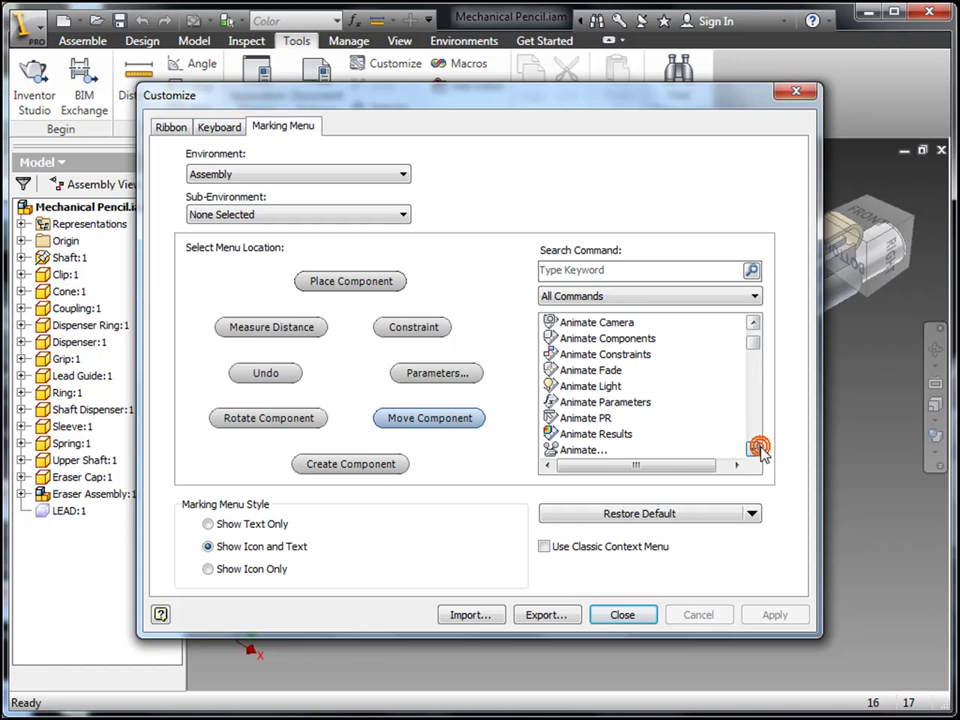
click(754, 449)
click(754, 449)
click(754, 449)
click(754, 449)
click(754, 449)
click(754, 449)
click(754, 449)
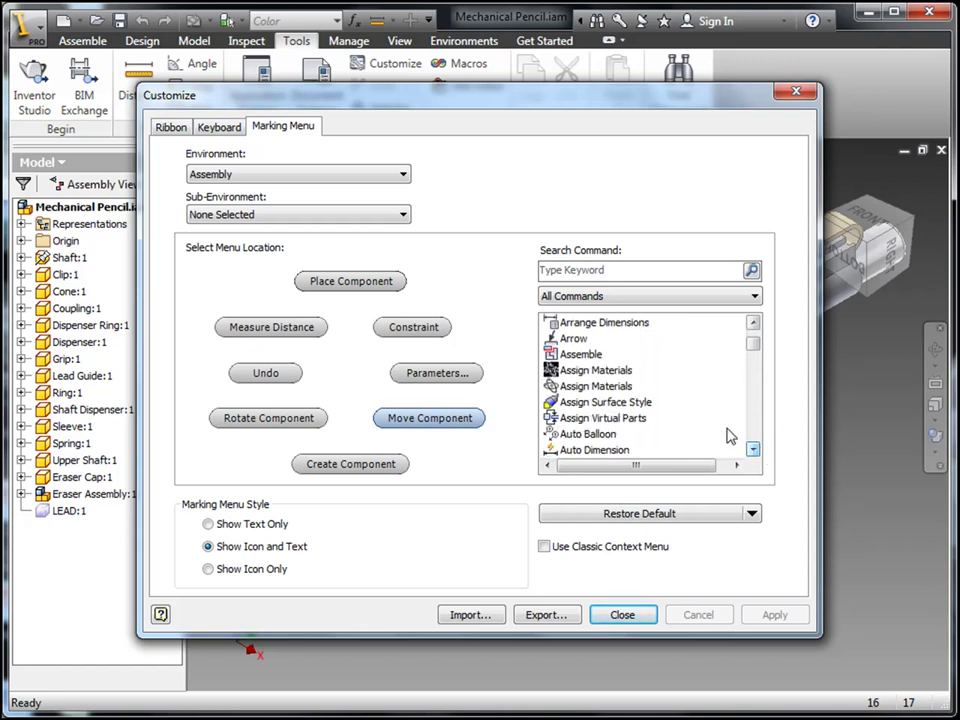
click(578, 355)
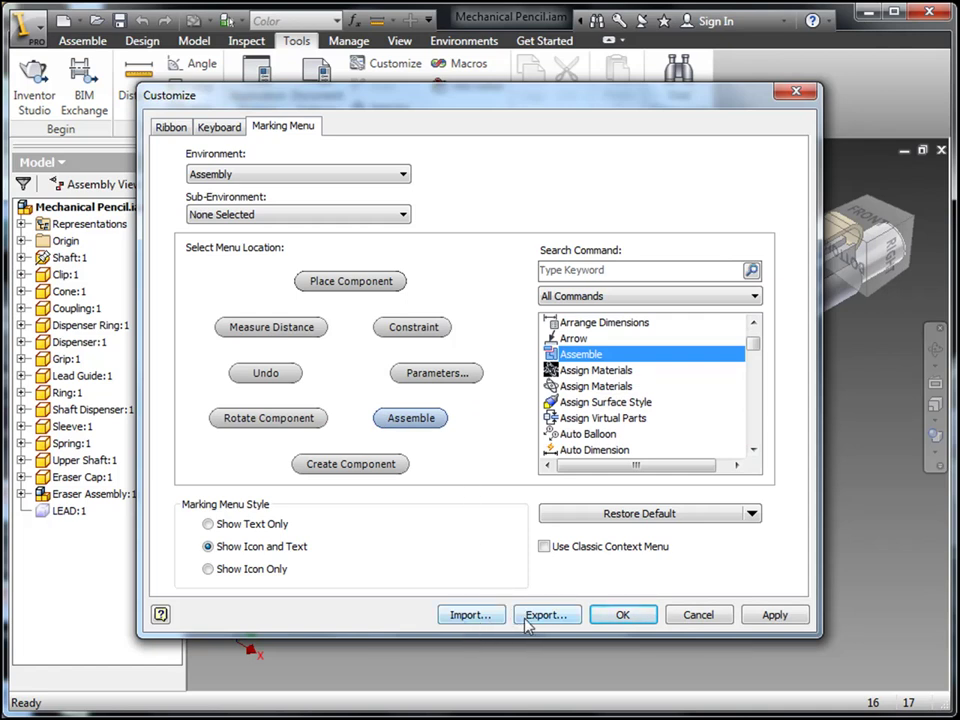
click(472, 615)
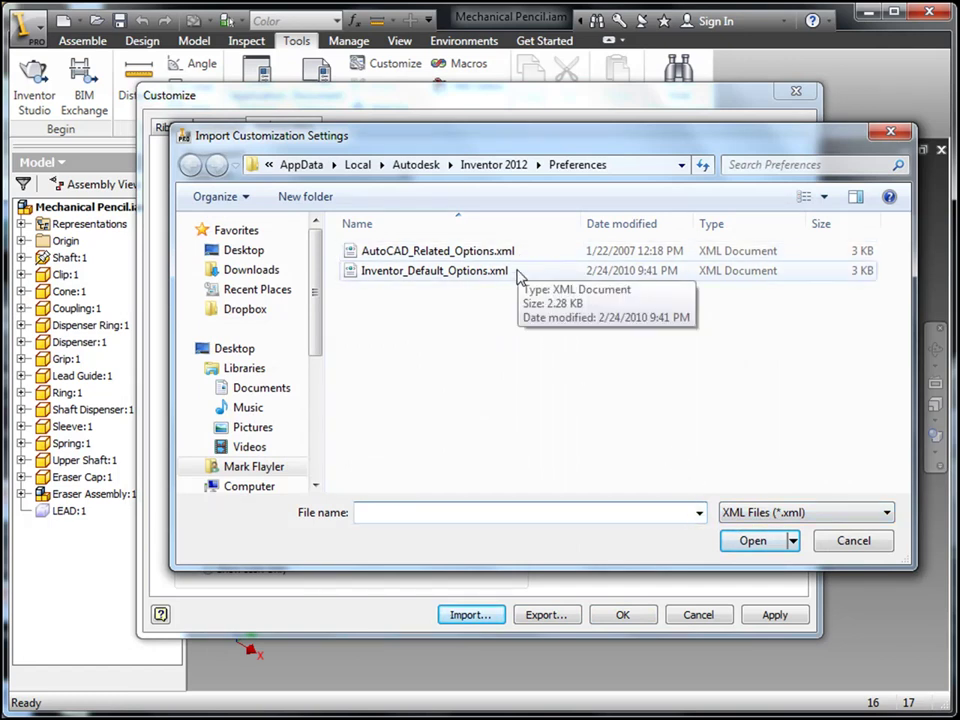
click(851, 540)
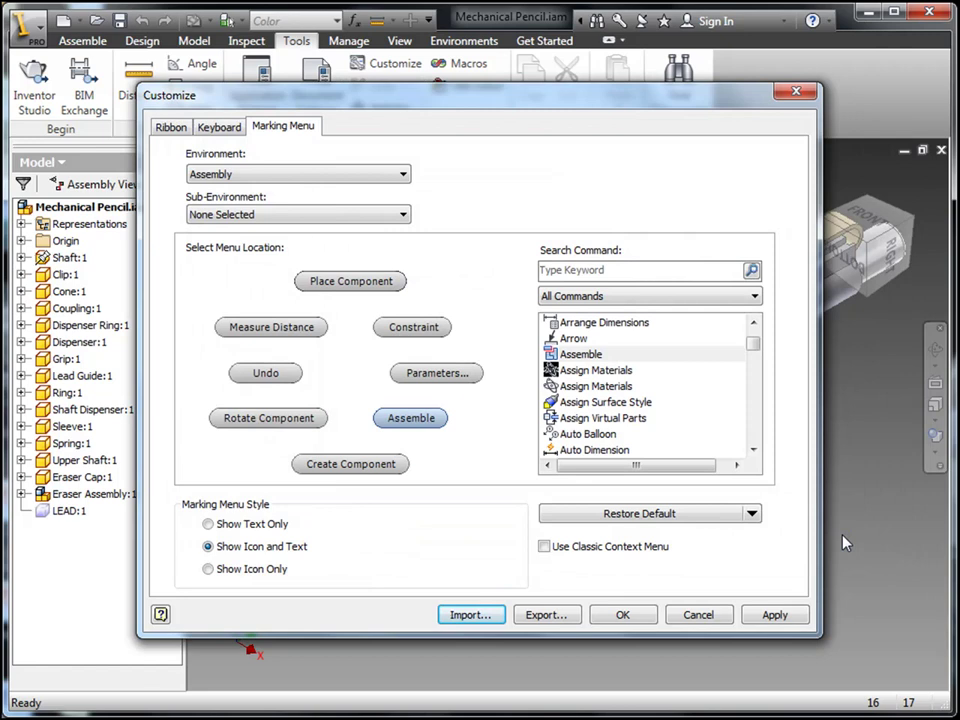
click(627, 616)
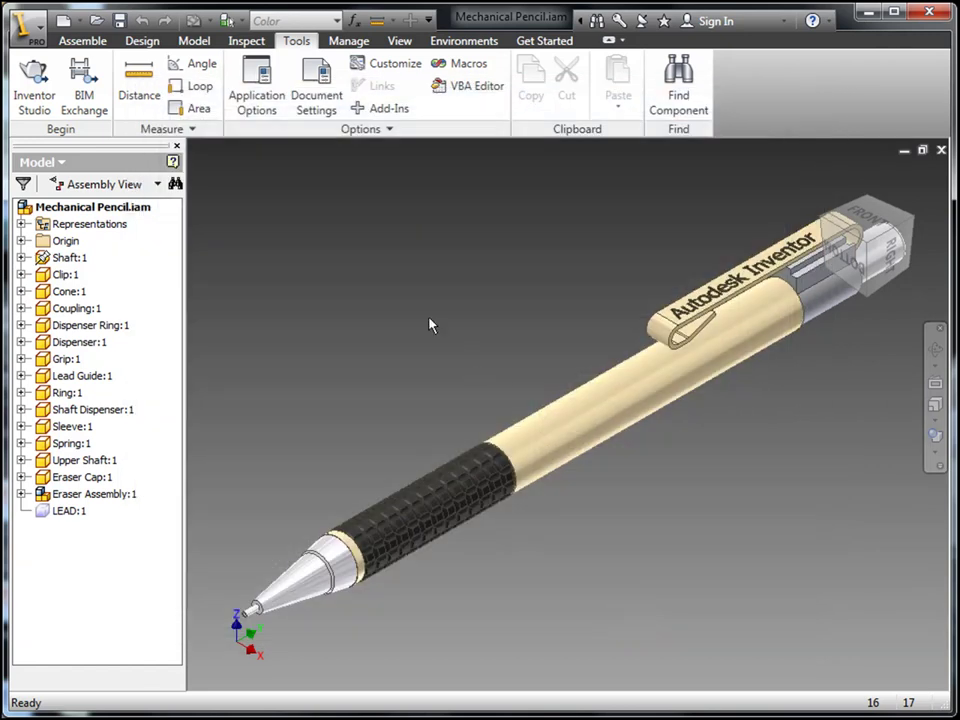
right_click(361, 248)
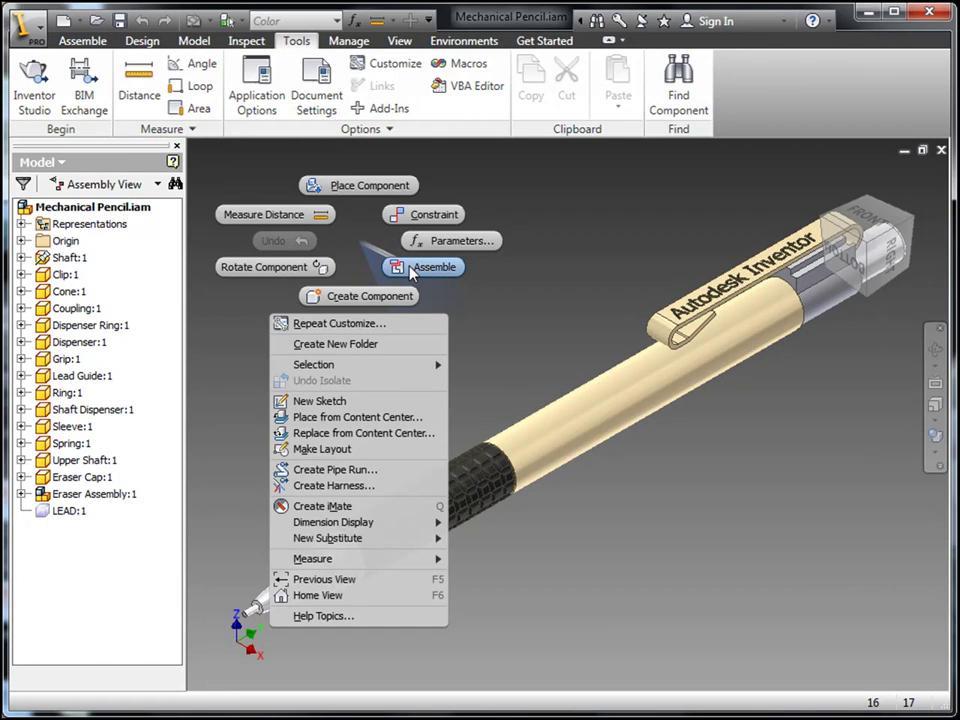
click(361, 247)
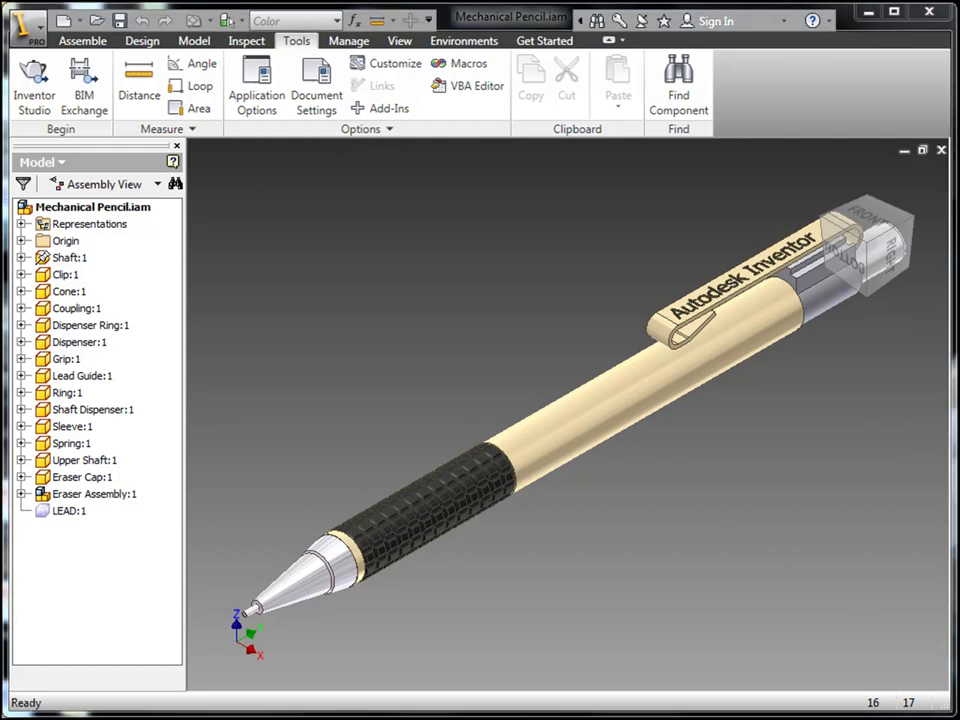
Create Part8 from the Standard (in).ipt template and bring up the sketch marking menu
click(63, 20)
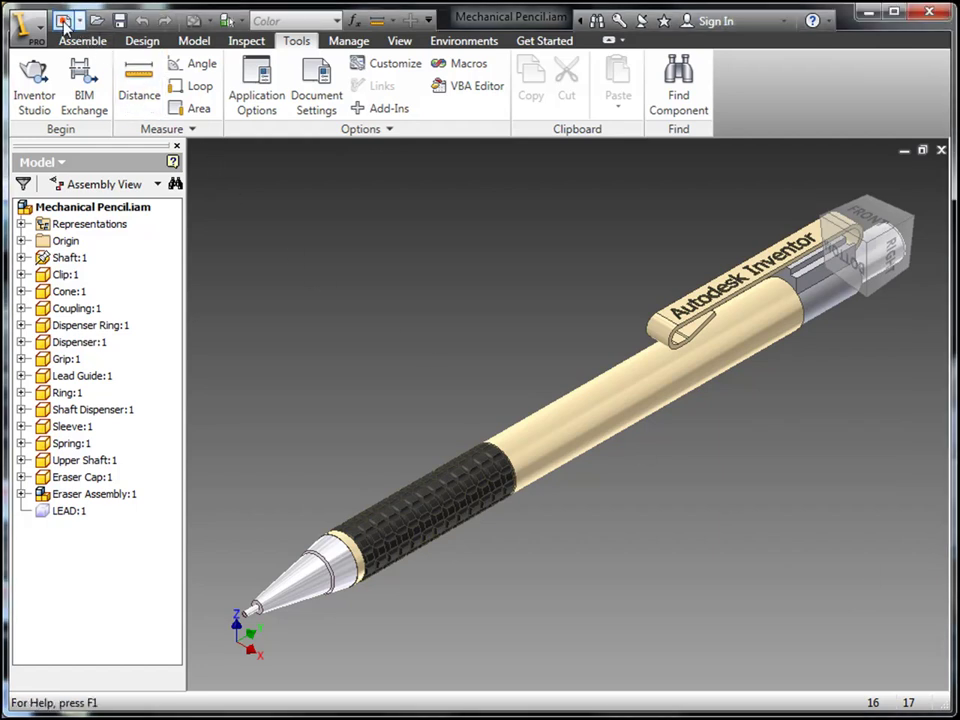
click(565, 315)
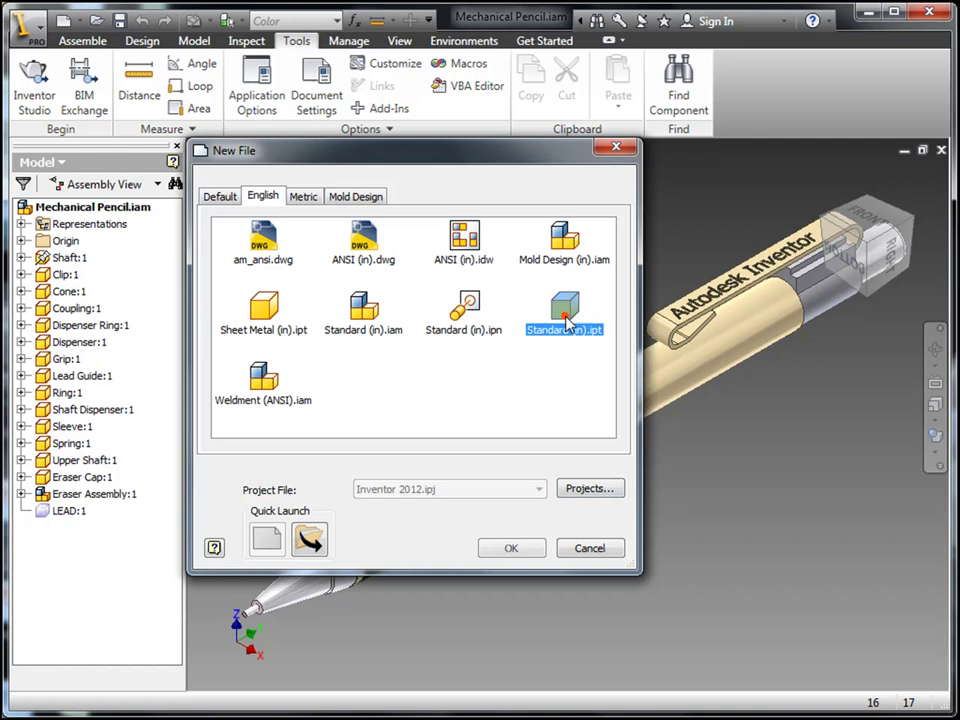
click(512, 547)
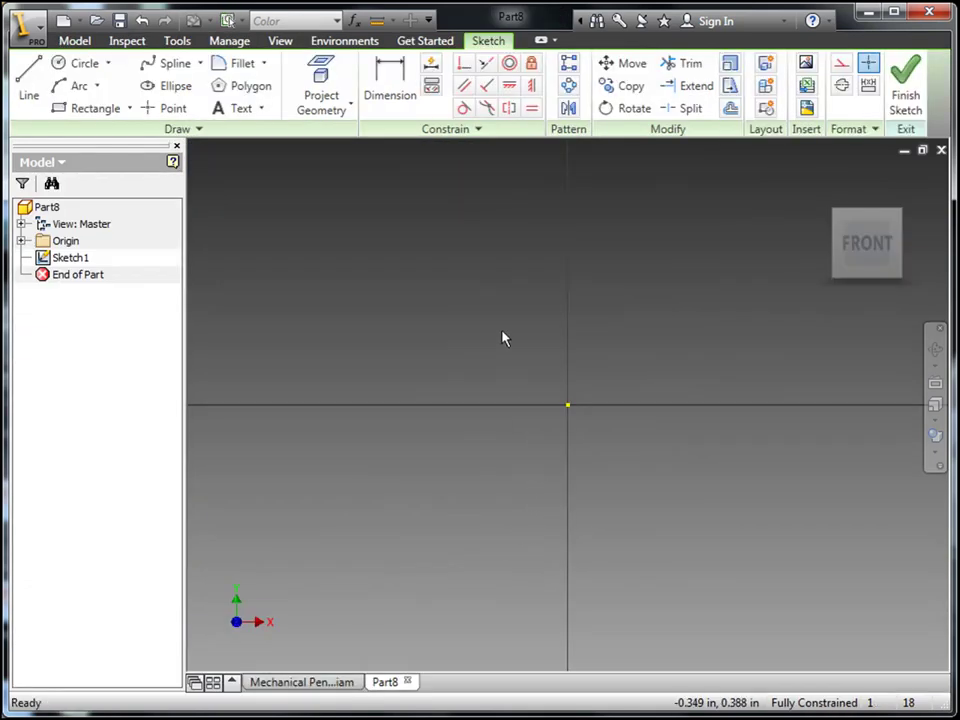
middle_drag(504, 336, 358, 405)
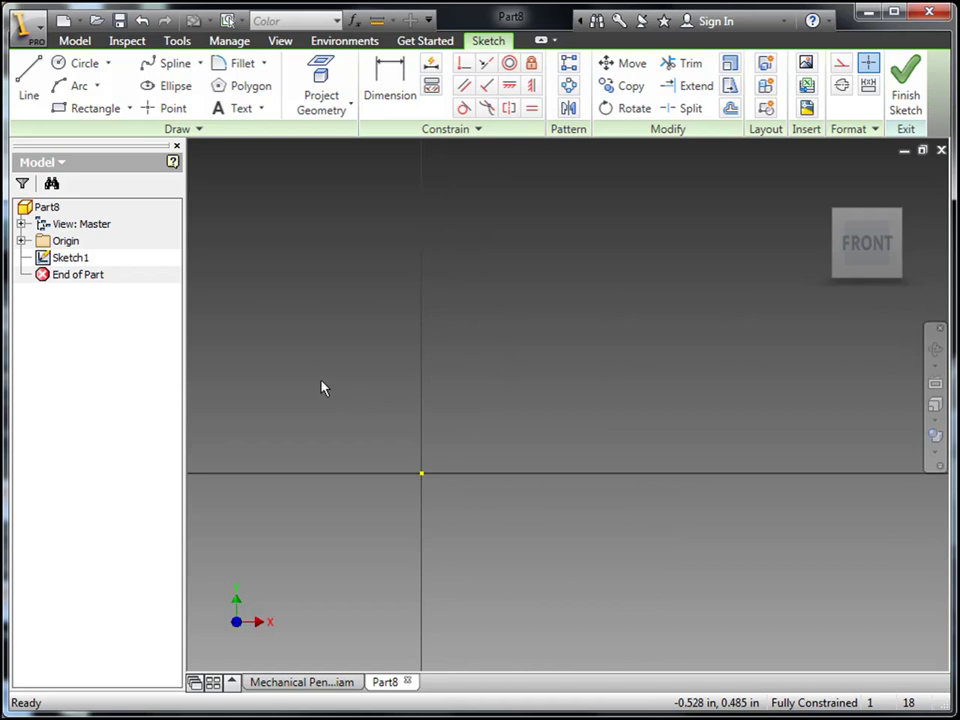
right_click(397, 391)
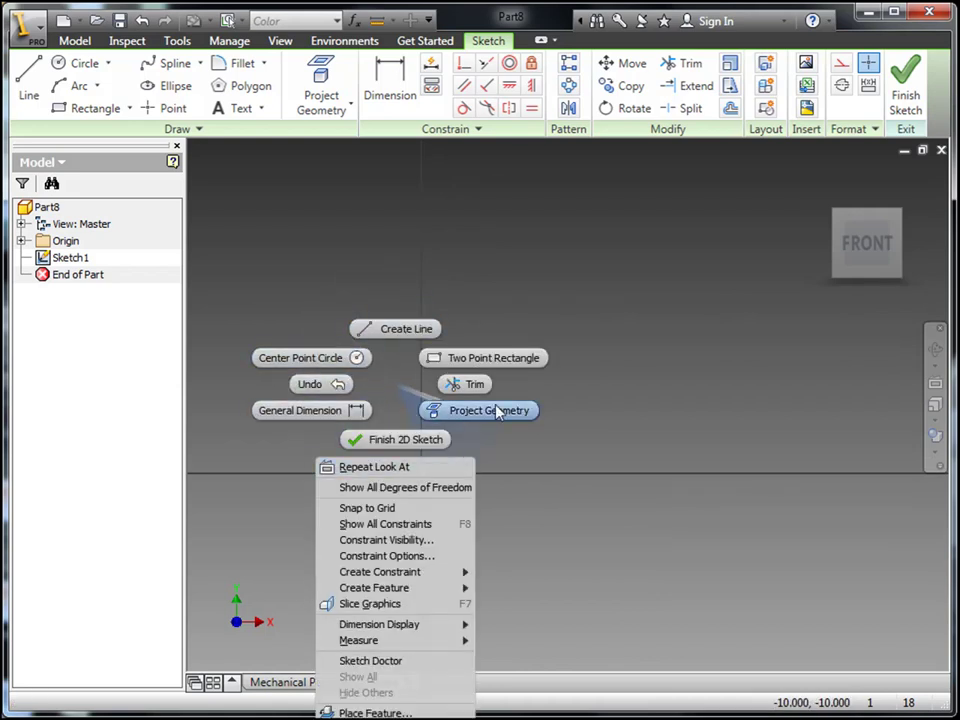
Draw a 1 in vertical line from the origin, then a 0.5 in line at 135°
click(400, 328)
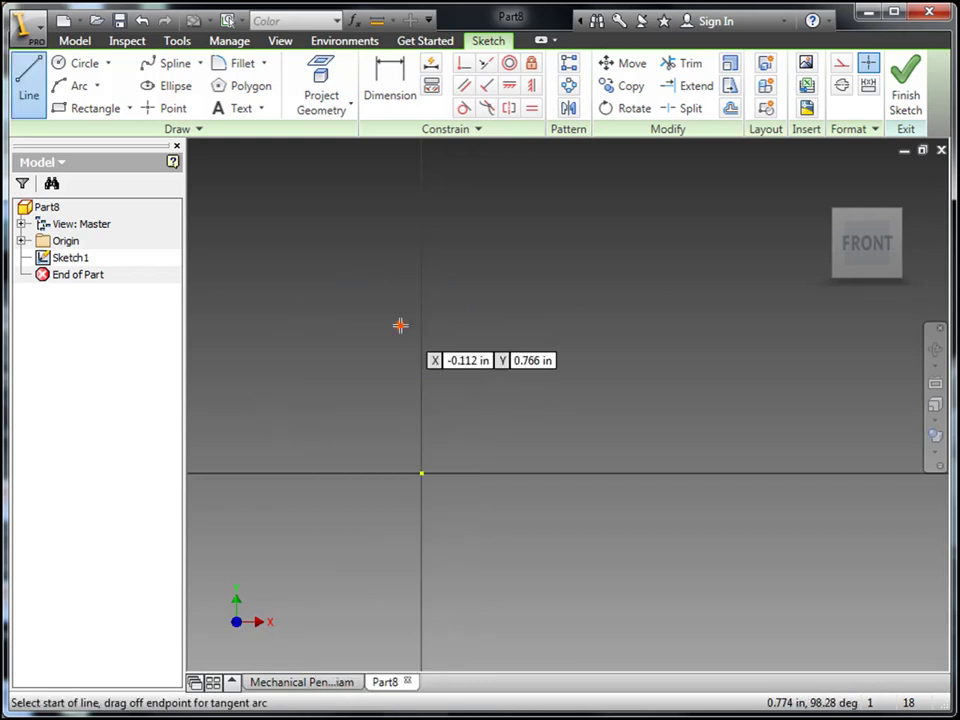
click(421, 472)
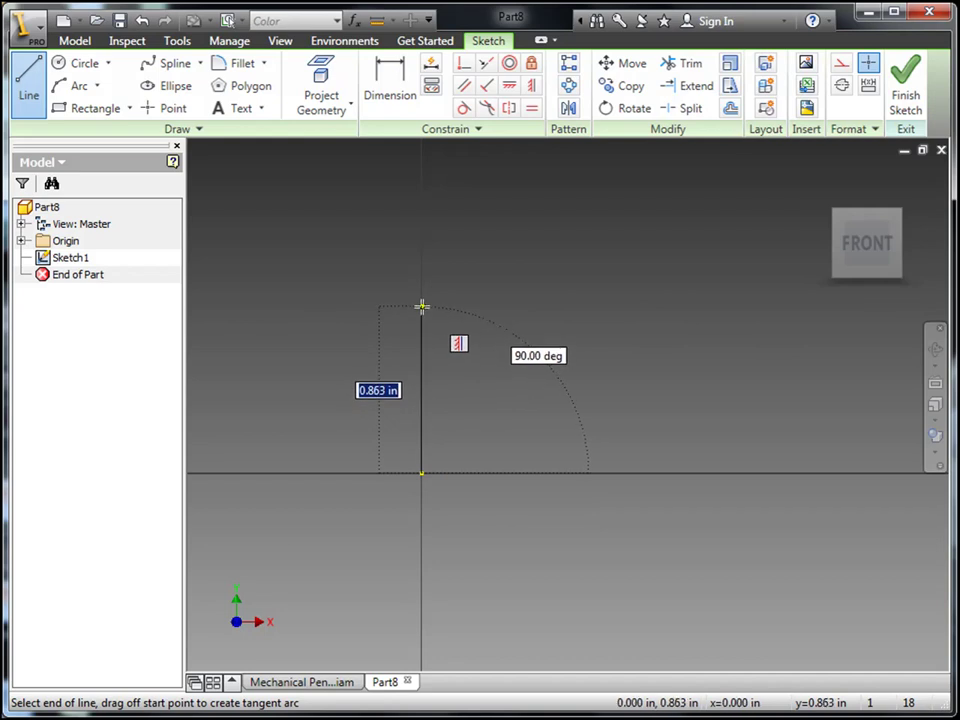
text(Hei)
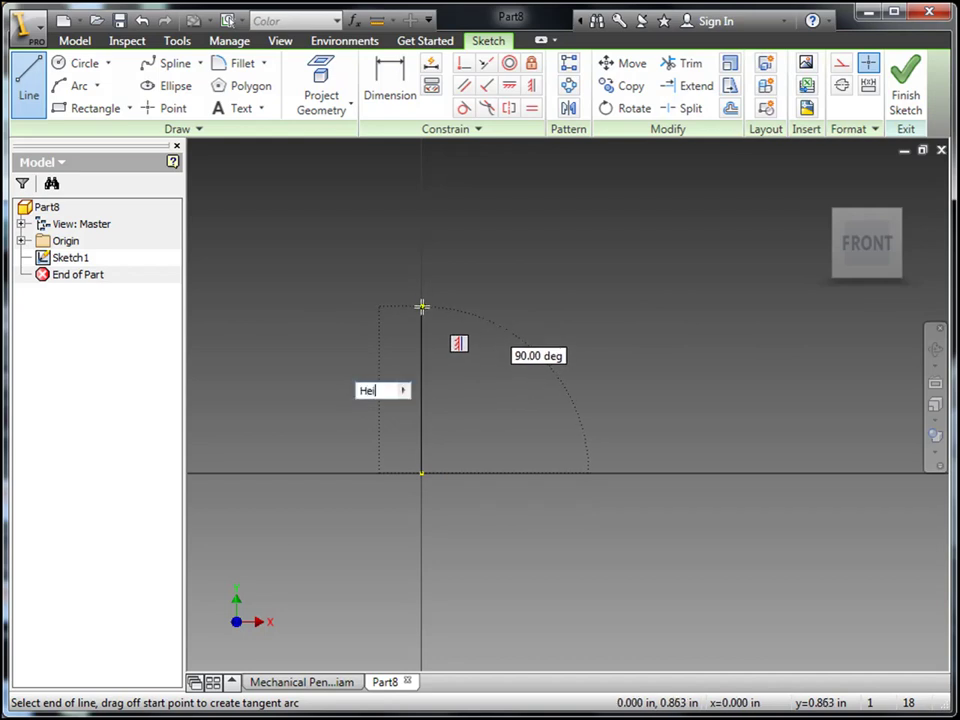
text(ght=1 in)
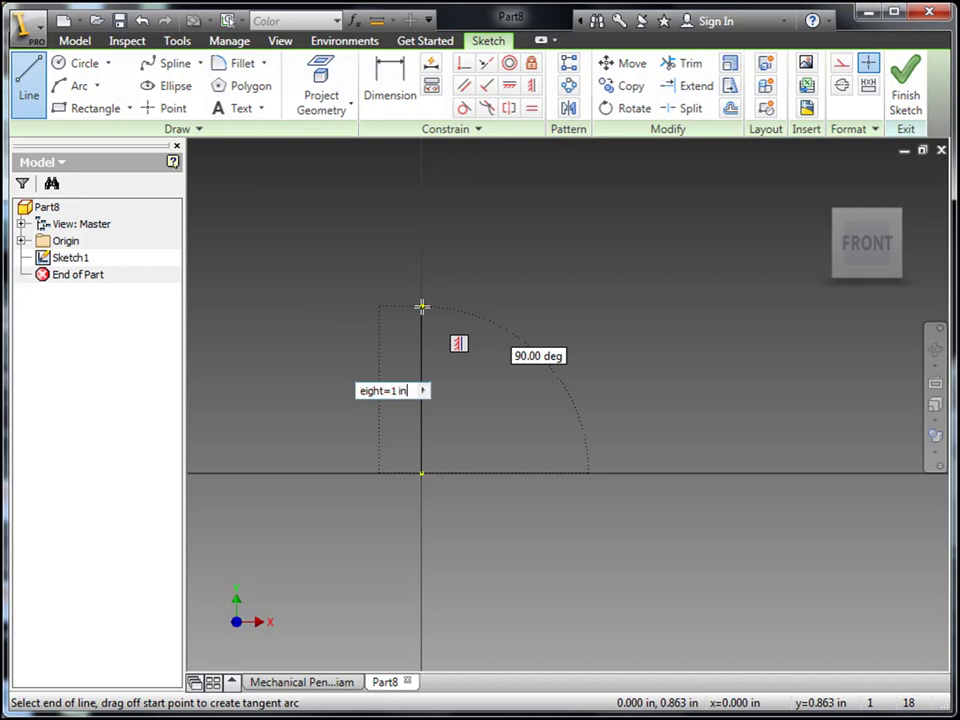
key(Return)
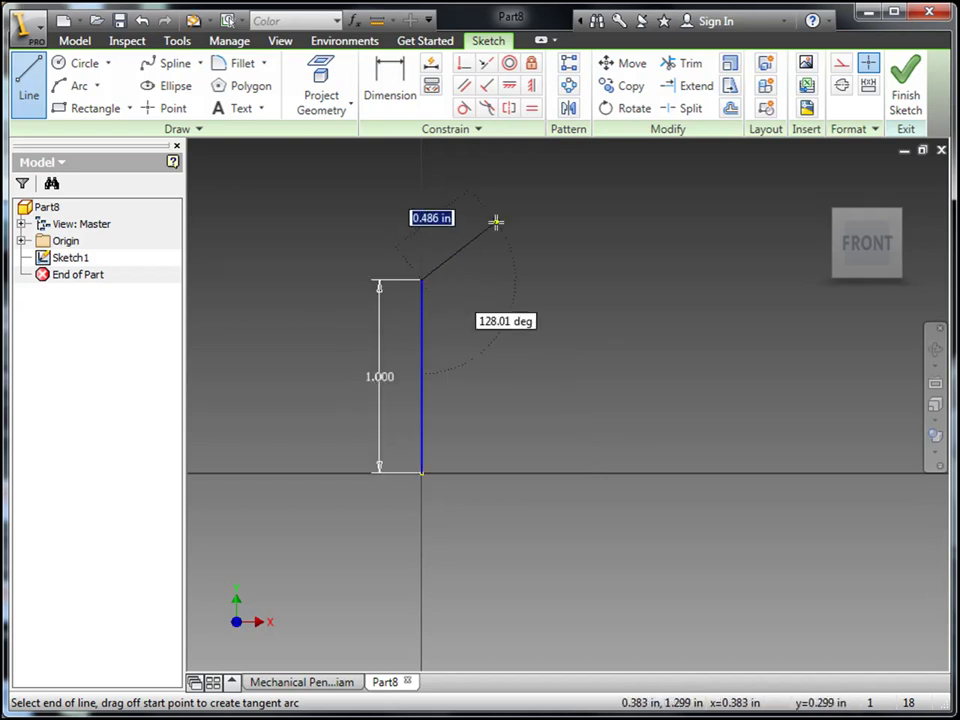
text(.5)
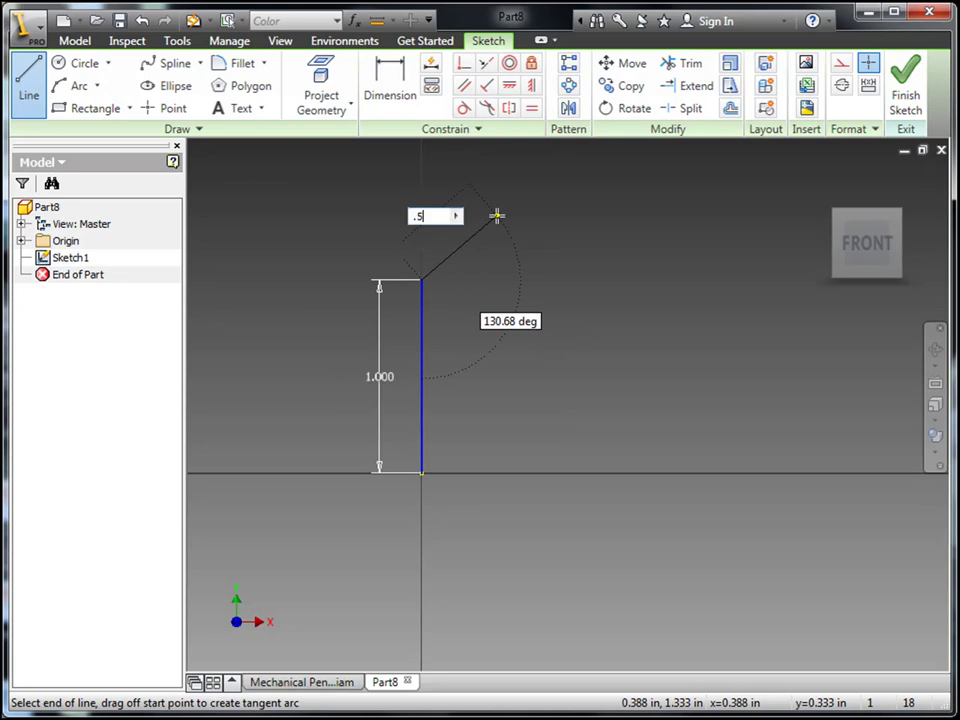
key(Tab)
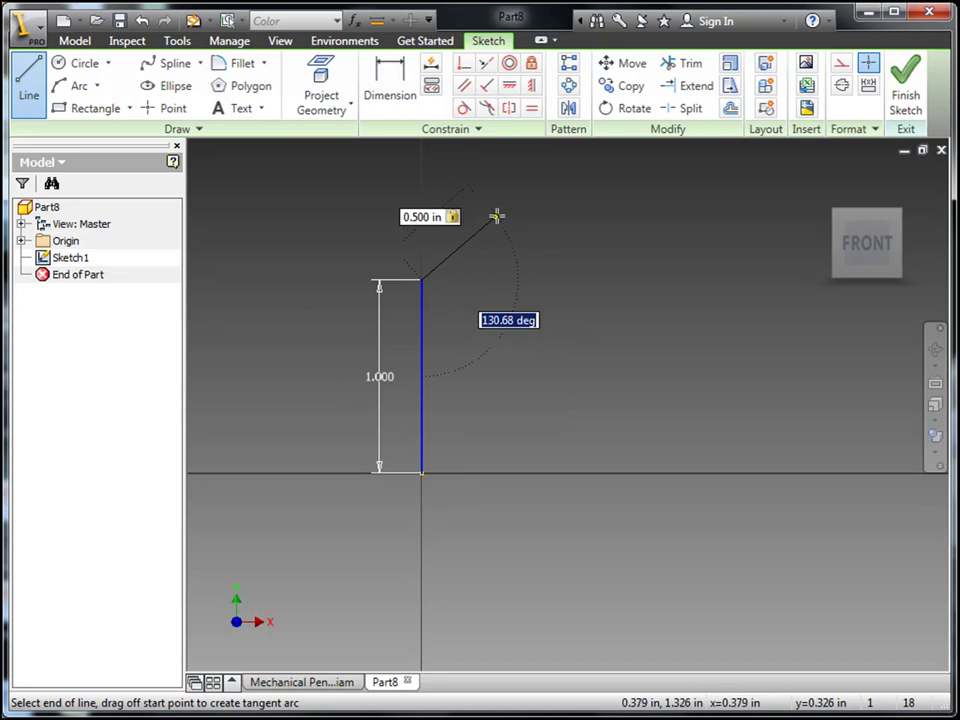
text(135)
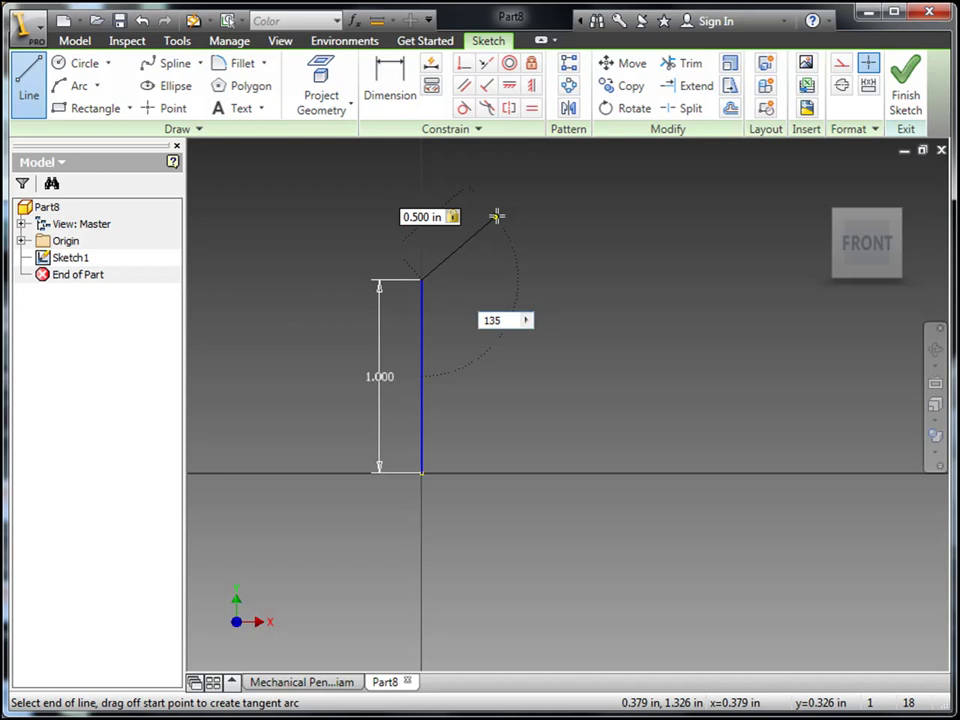
key(Return)
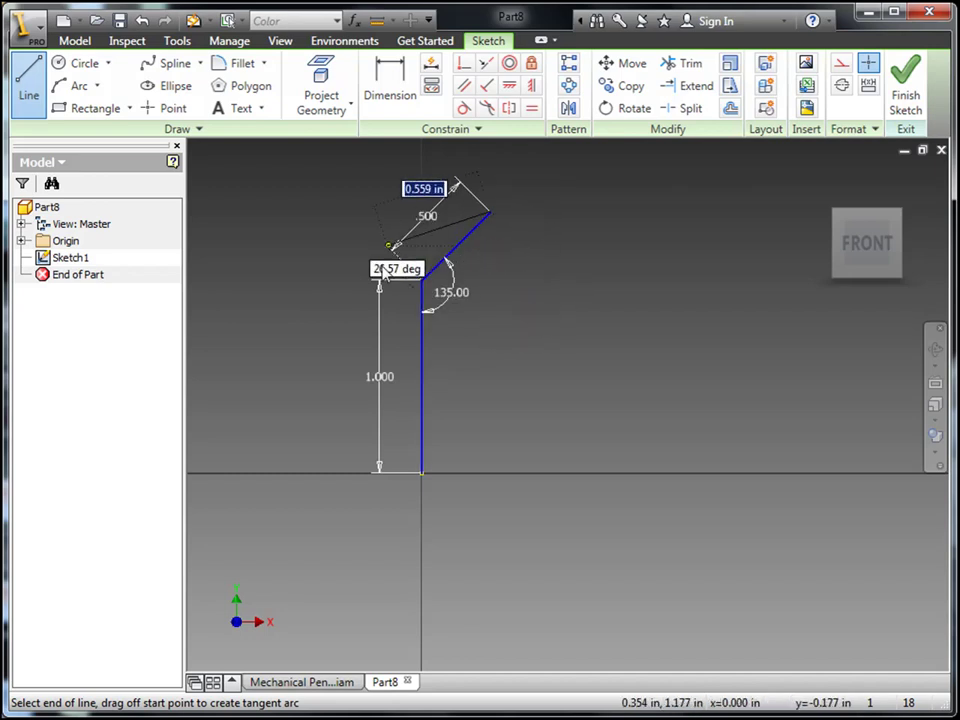
Close the outline with top, right and bottom edges, then start dimensioning the right edge
click(623, 211)
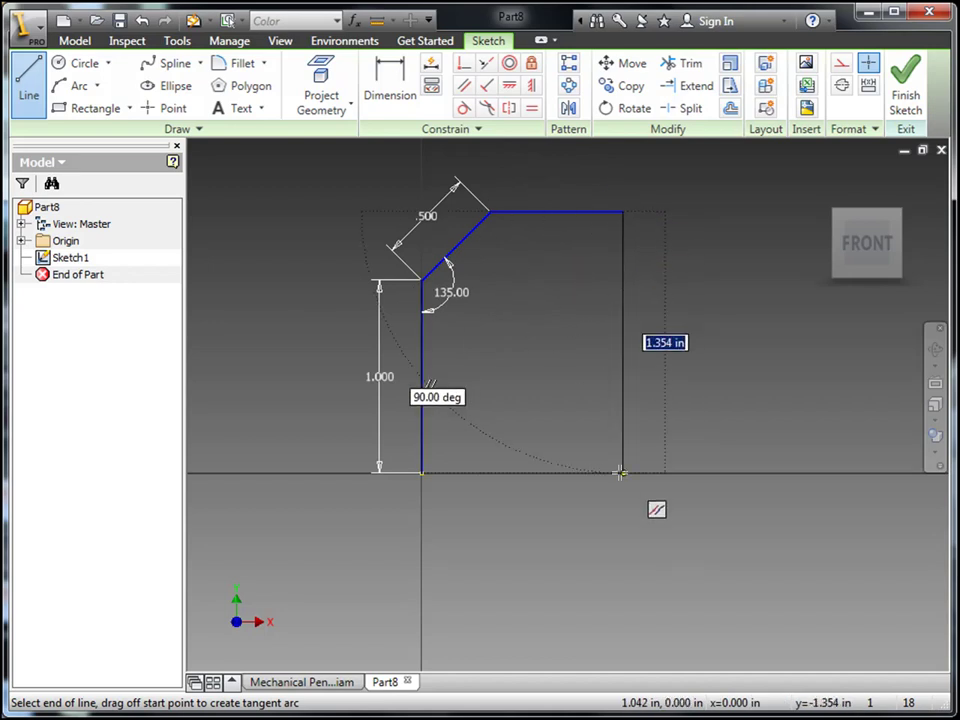
click(620, 472)
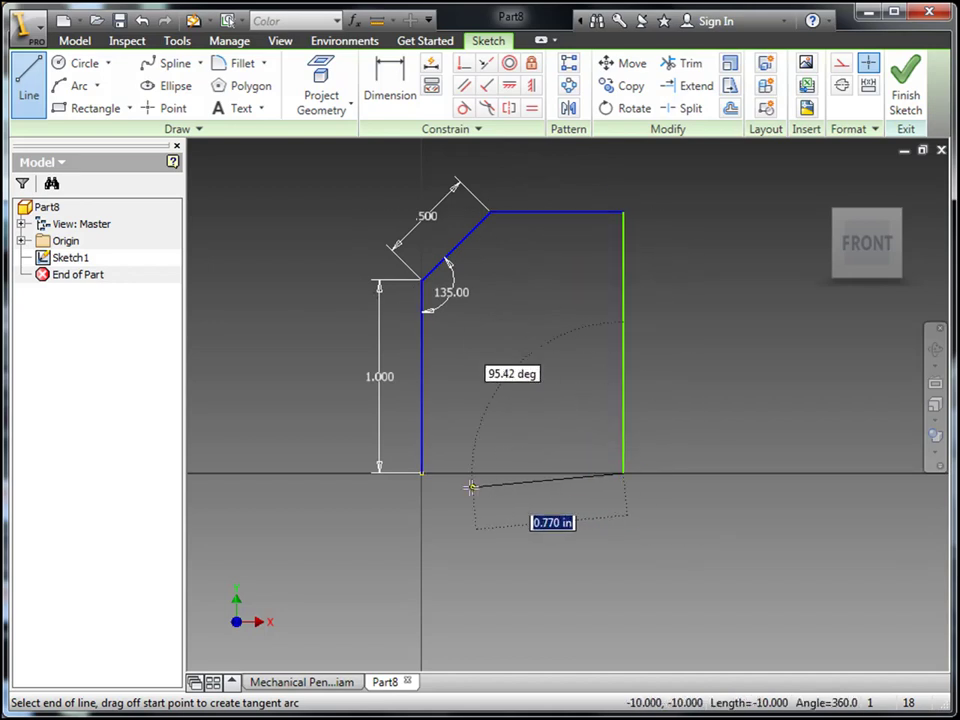
click(421, 472)
right_click(494, 350)
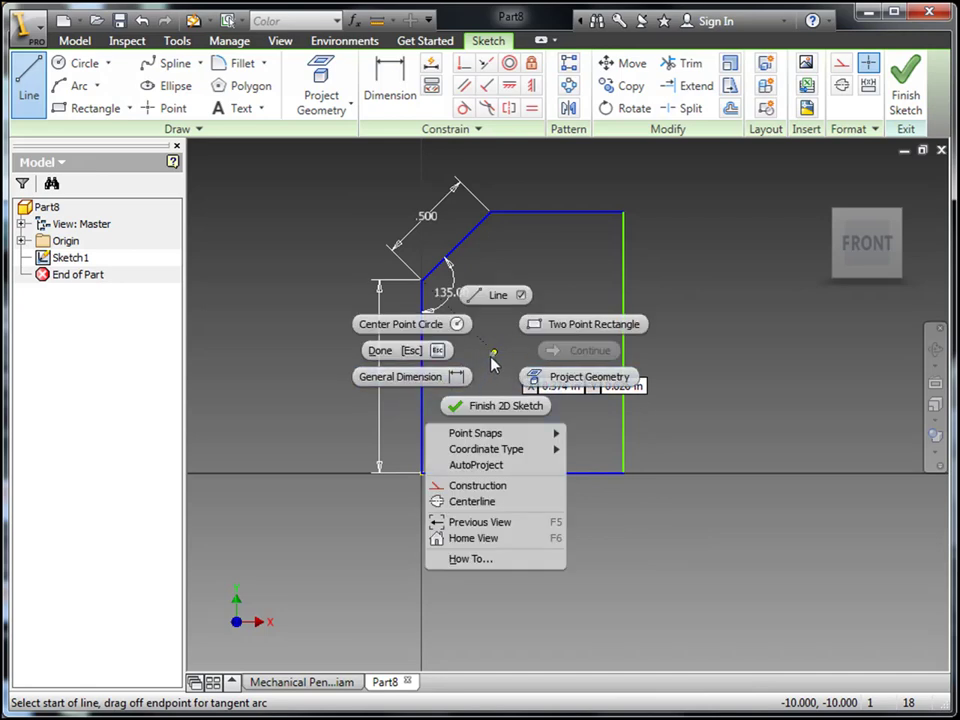
click(491, 356)
right_click(548, 332)
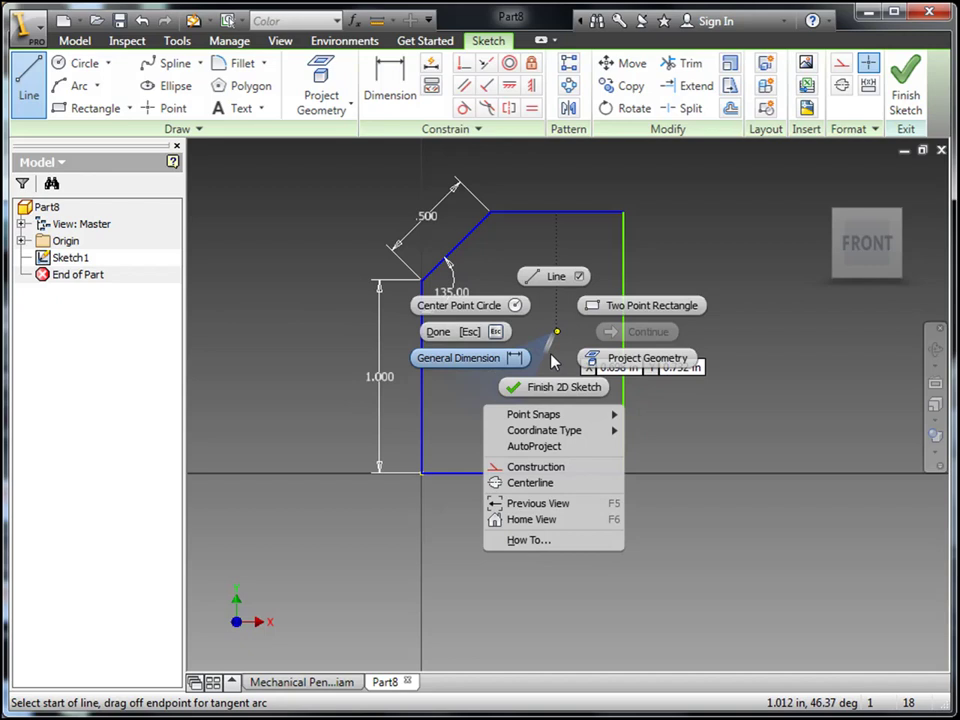
click(503, 358)
click(637, 347)
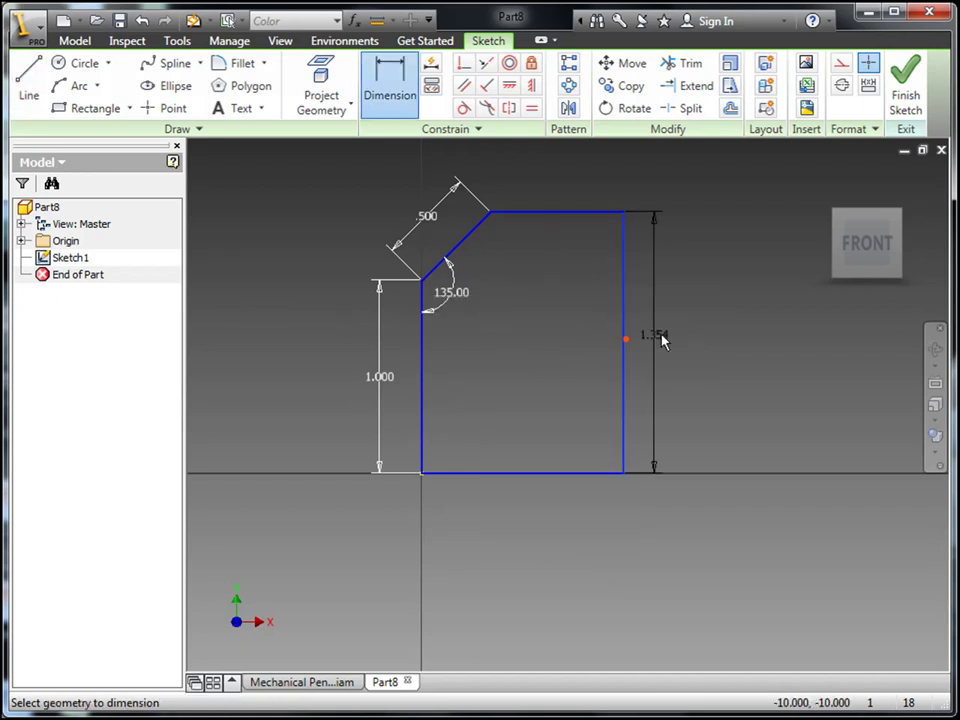
Place the right edge's height as a driven reference dimension
click(690, 330)
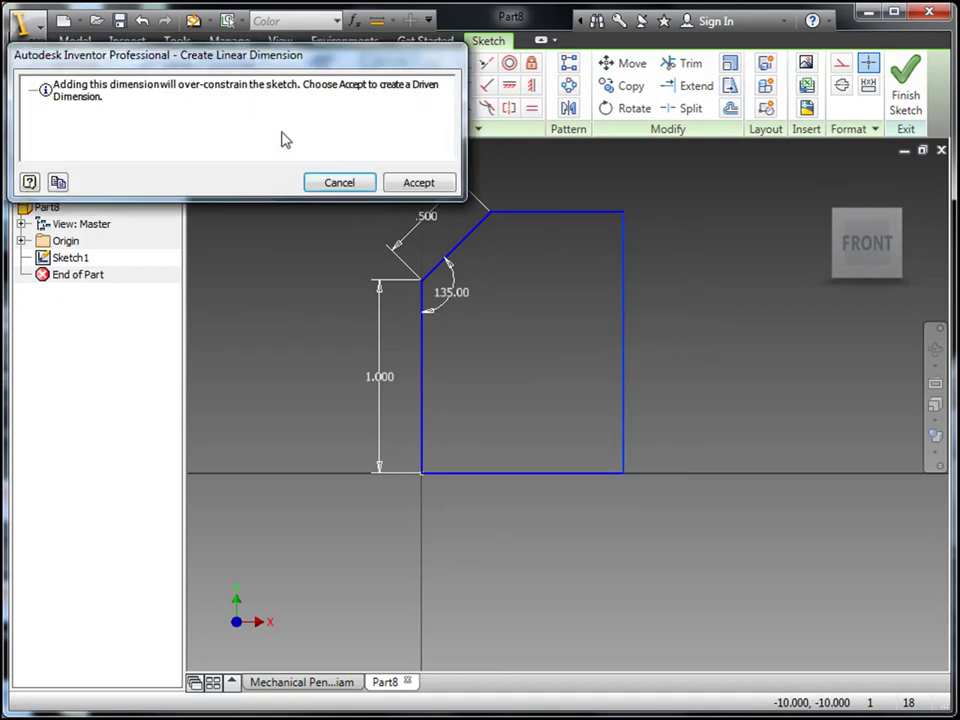
click(402, 182)
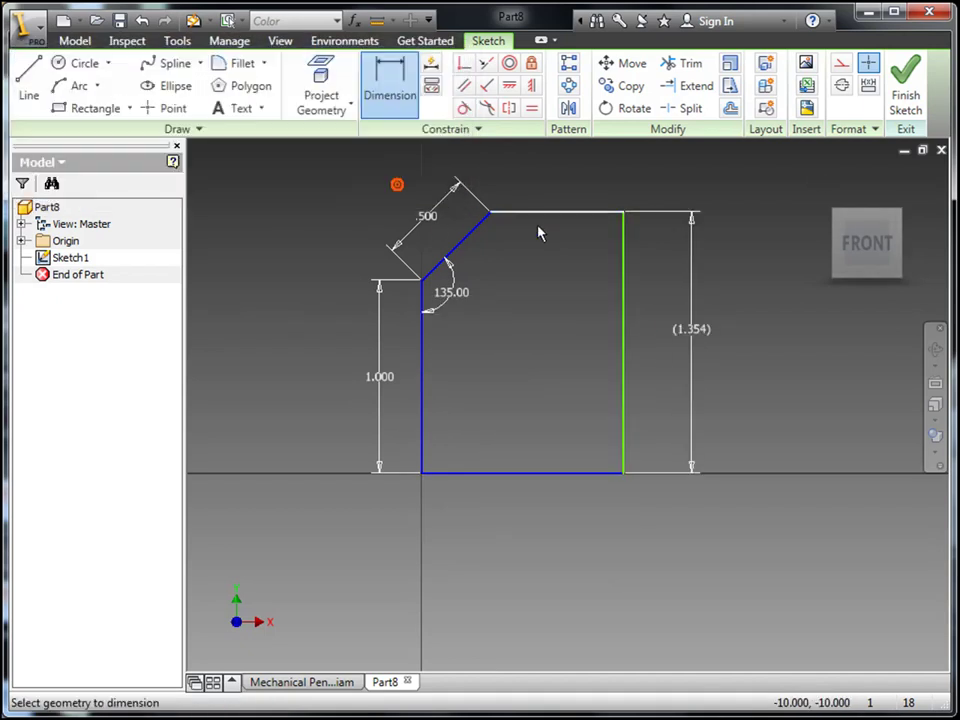
click(621, 255)
key(Escape)
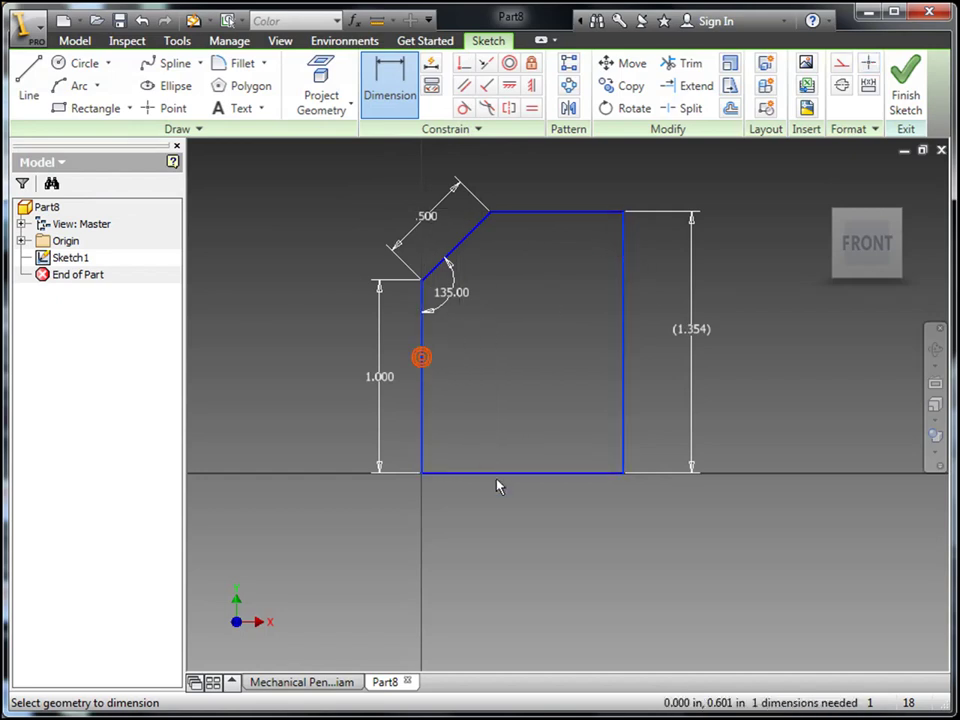
Dimension the bottom edge and set its width to 1.5 in
click(503, 472)
click(514, 521)
double_click(516, 516)
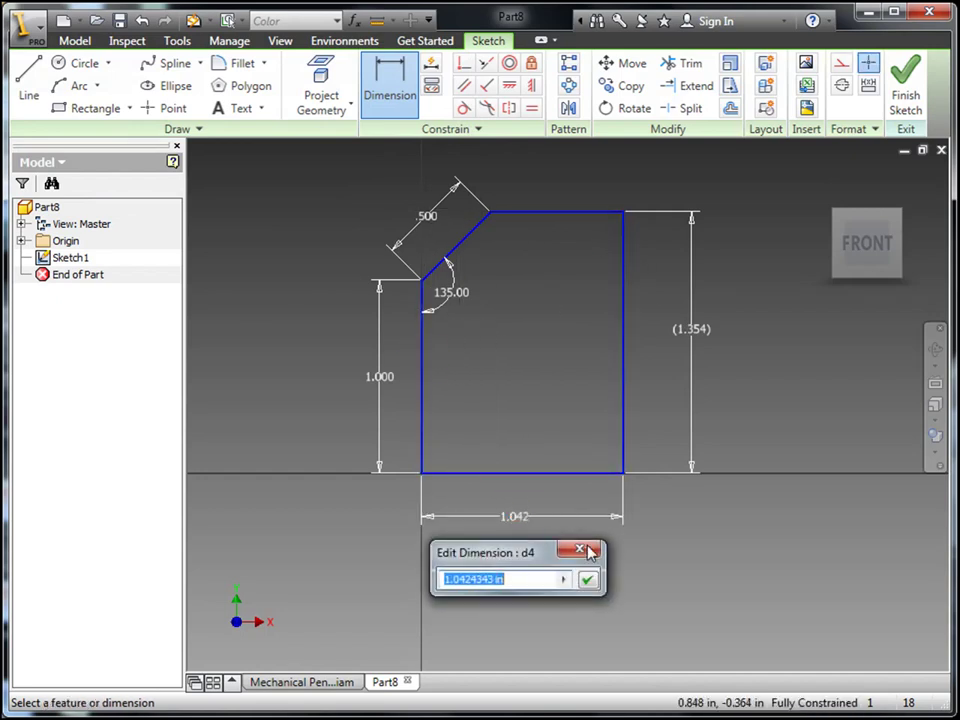
text(1.)
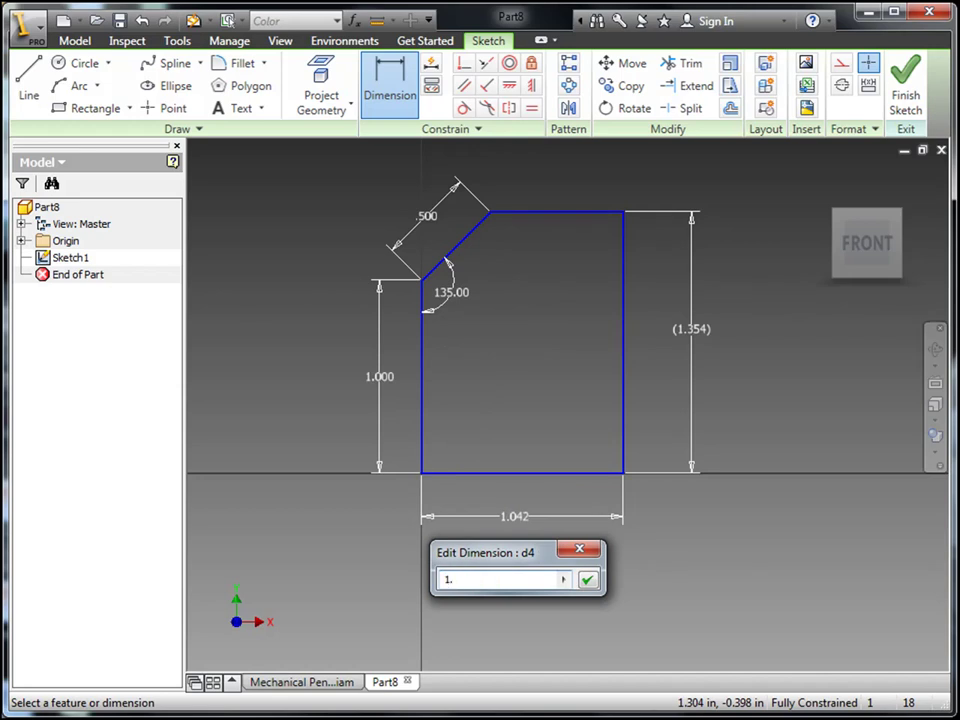
text(5)
key(Return)
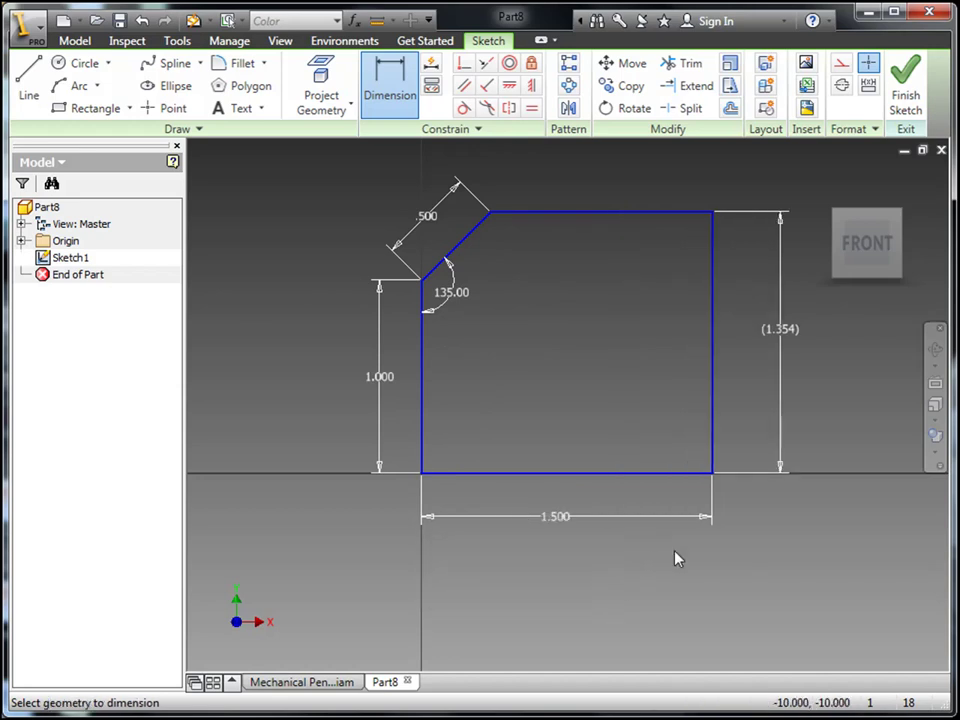
Finish dimensioning and remove the driven 1.354 dimension
right_click(787, 341)
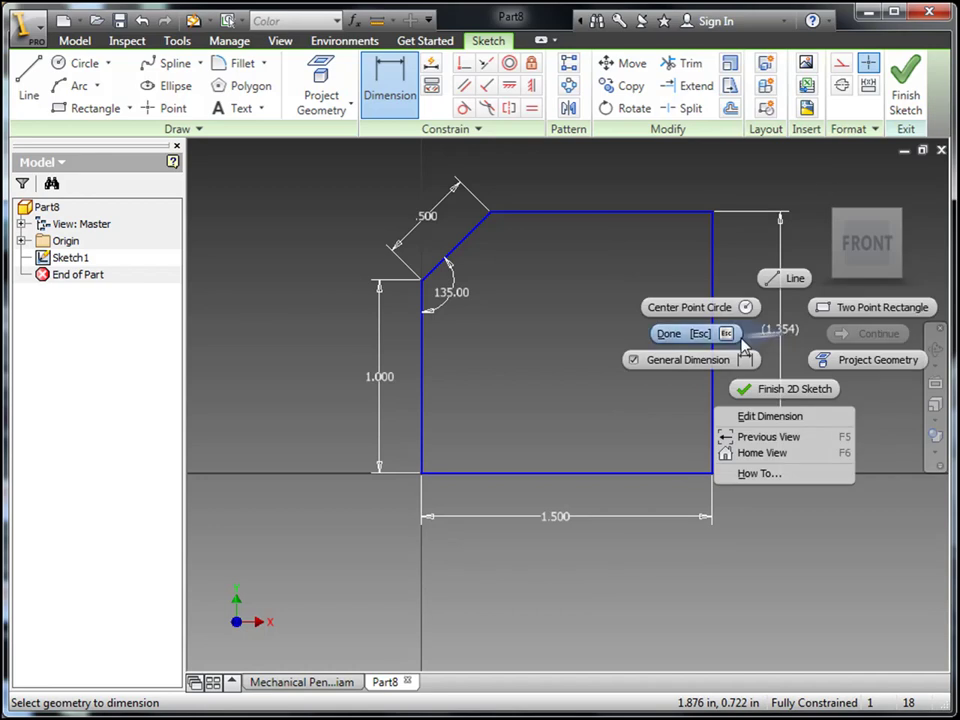
click(738, 338)
right_click(778, 333)
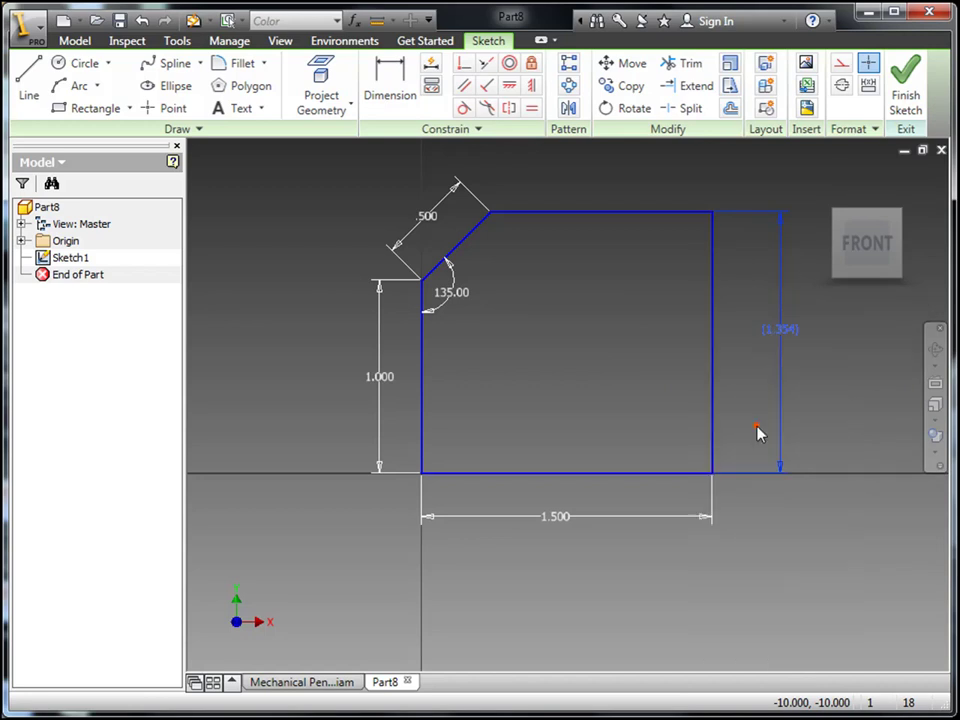
key(Escape)
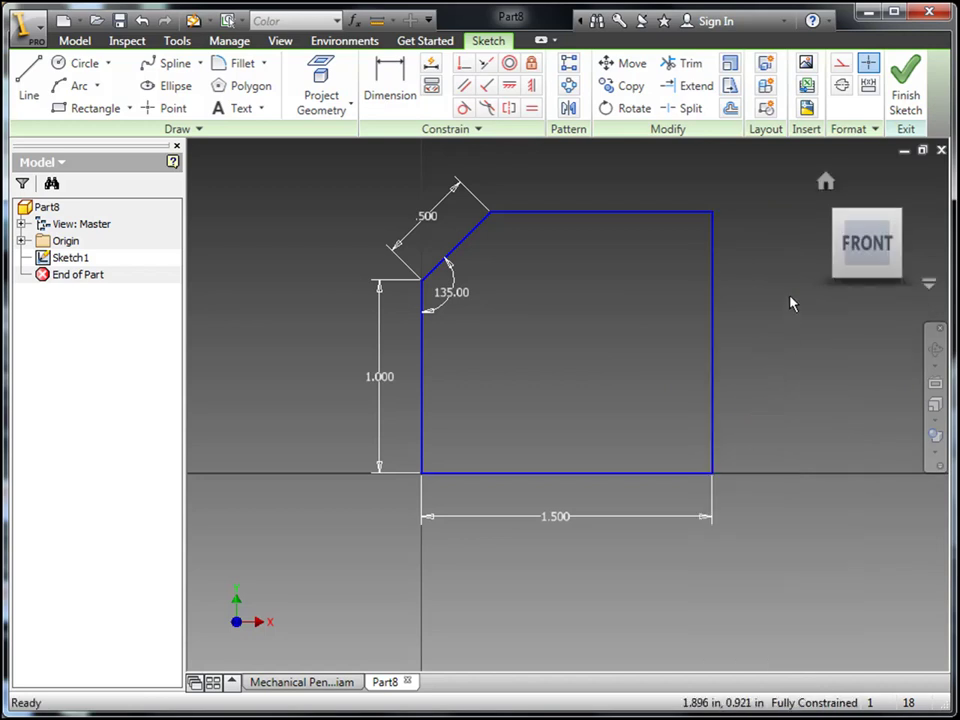
Finish the 2D sketch and start an Extrude of the profile
right_click(560, 300)
click(557, 345)
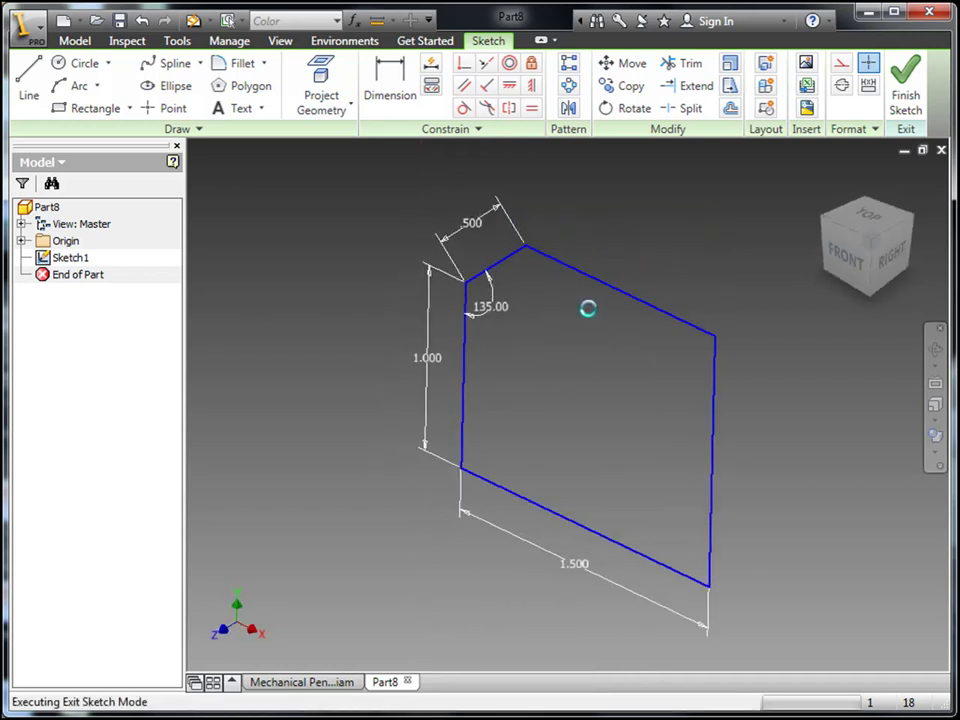
mouse_move(596, 296)
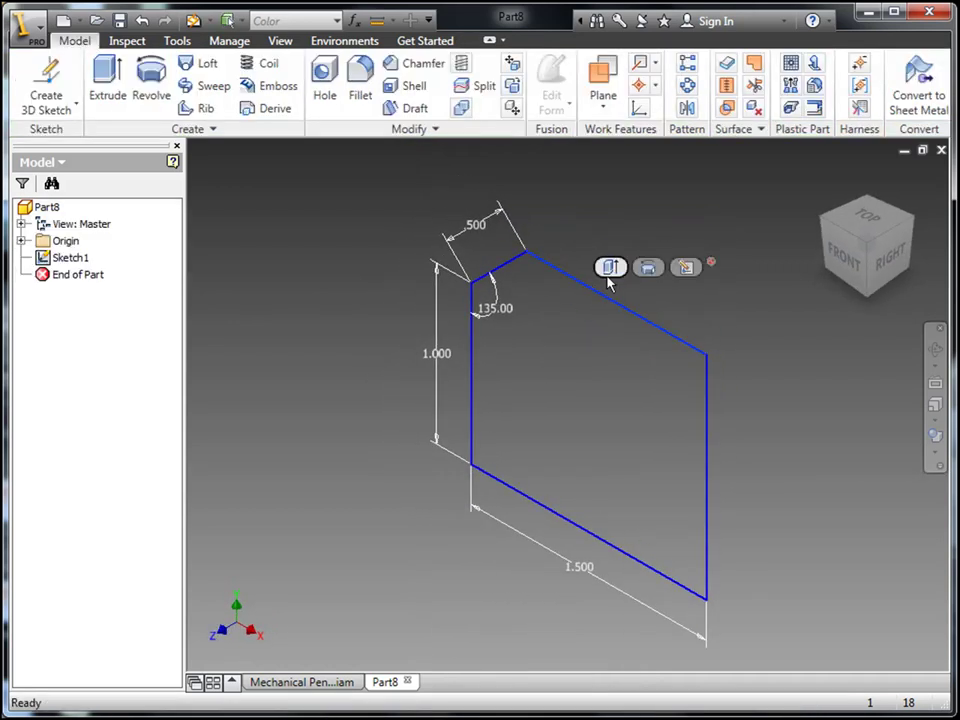
click(609, 268)
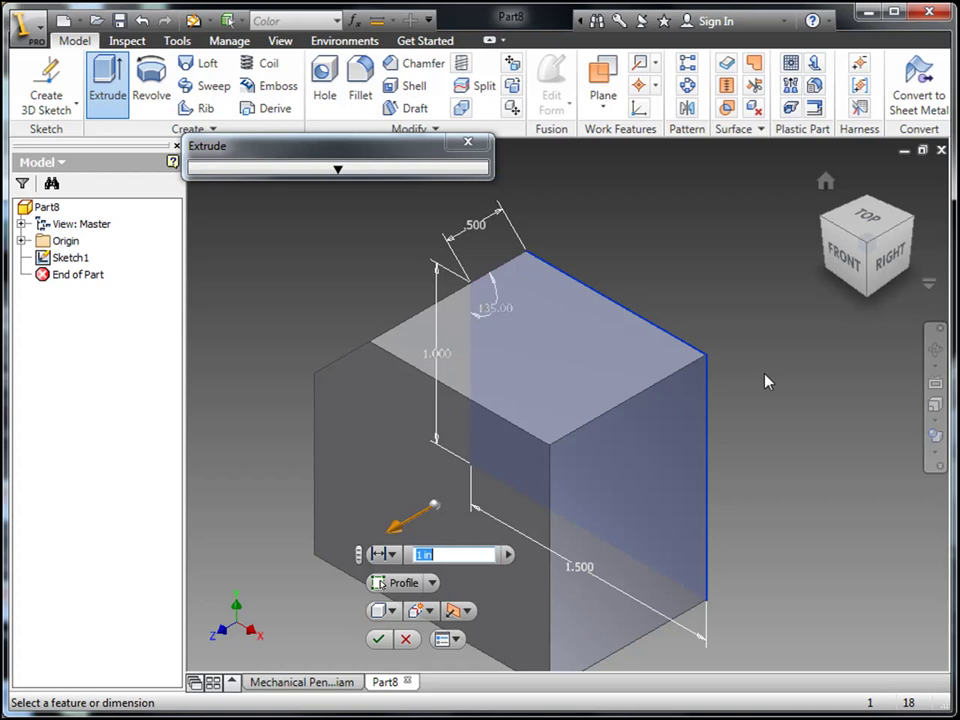
shift+middle_drag(765, 381, 650, 385)
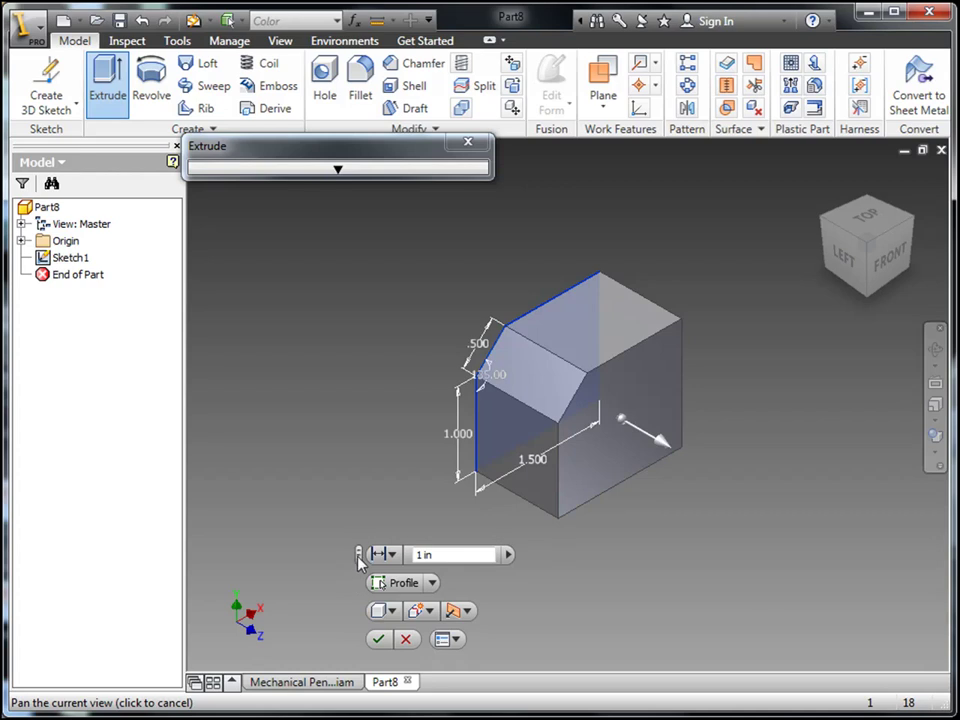
Move the Extrude mini-toolbar beside the model and pin it there, leaving auto-fade off
drag(359, 556, 711, 515)
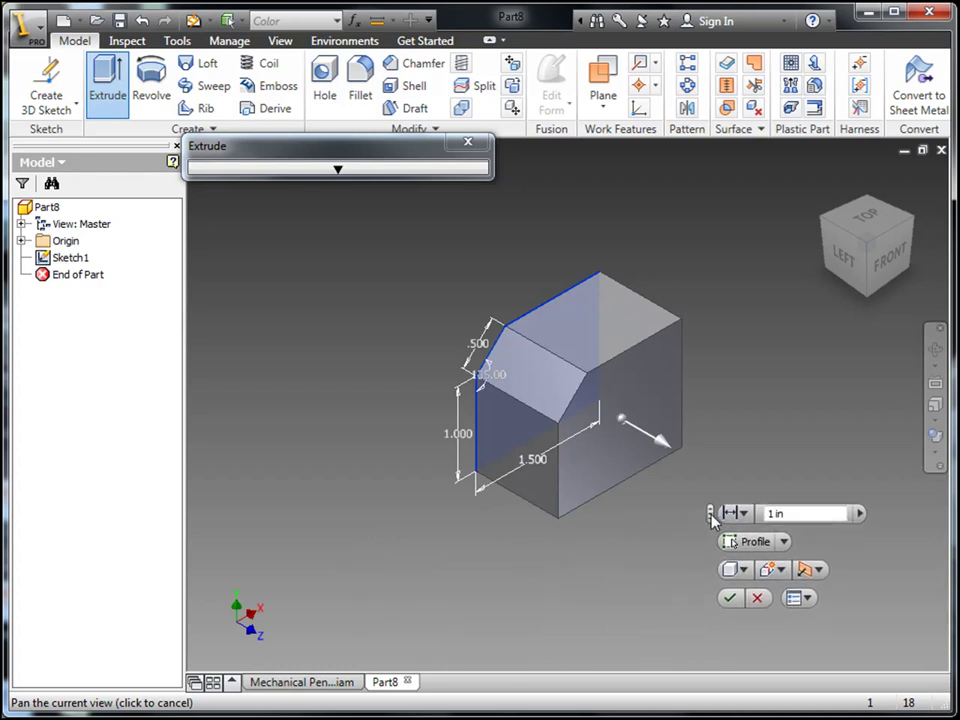
click(806, 598)
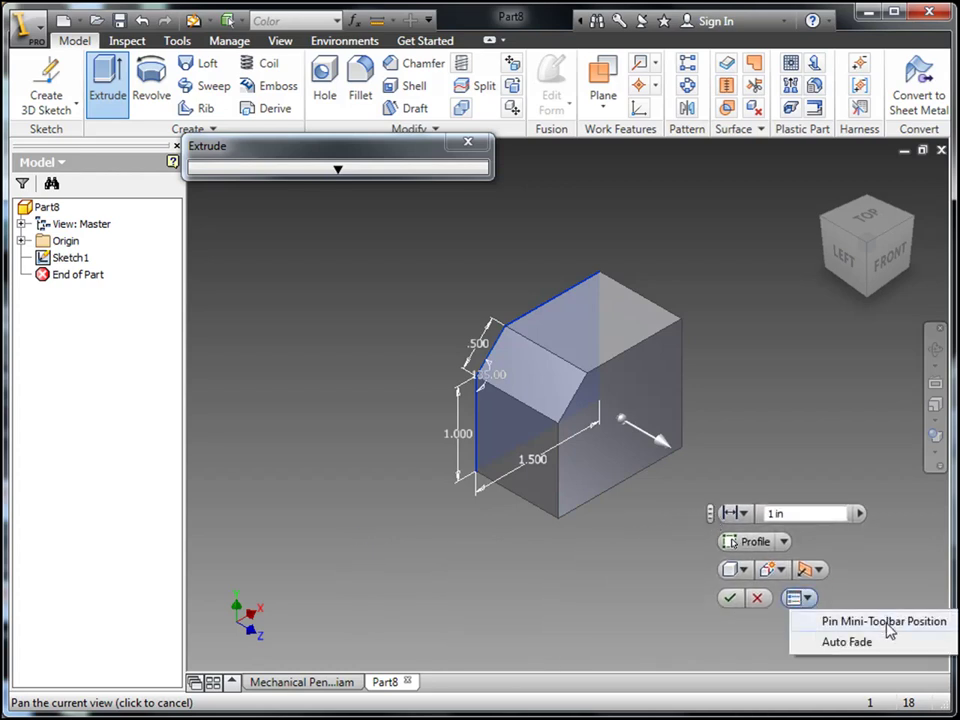
click(872, 643)
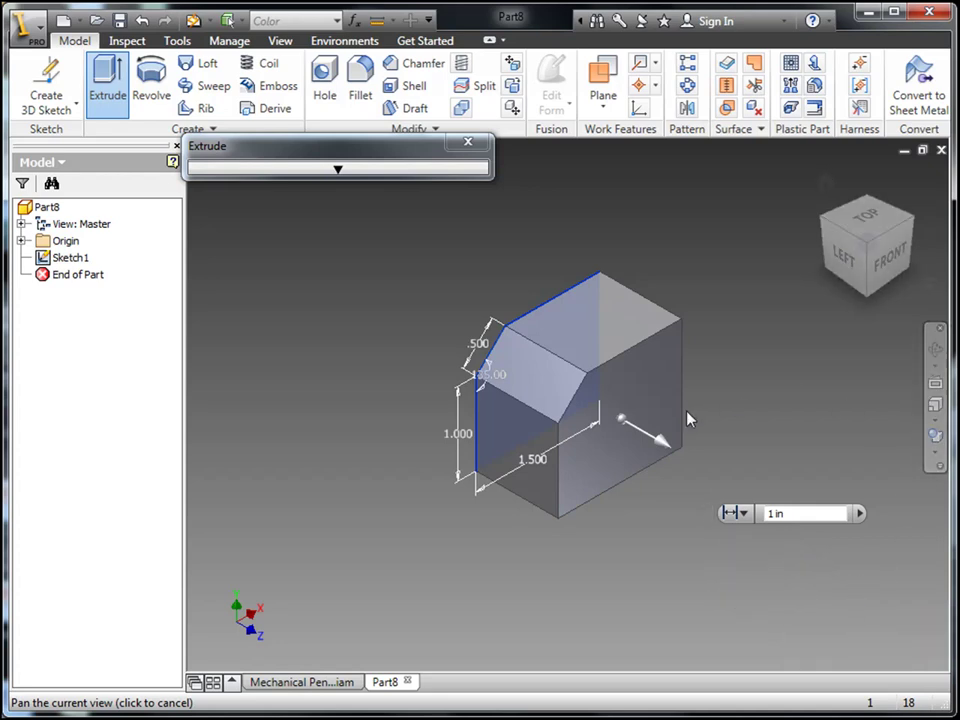
click(798, 598)
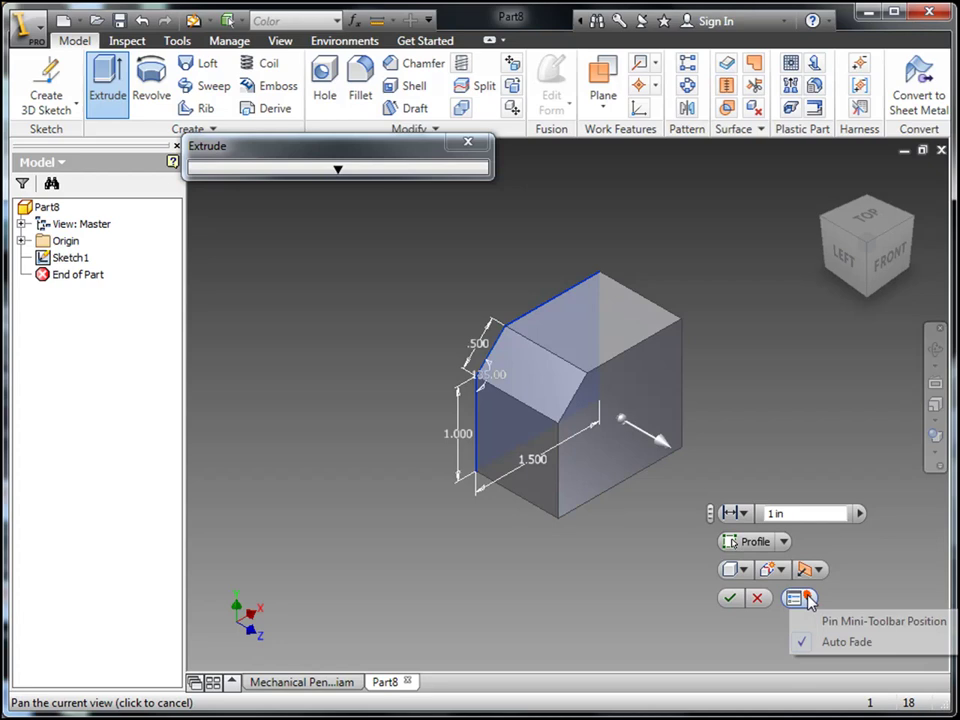
click(828, 642)
click(797, 599)
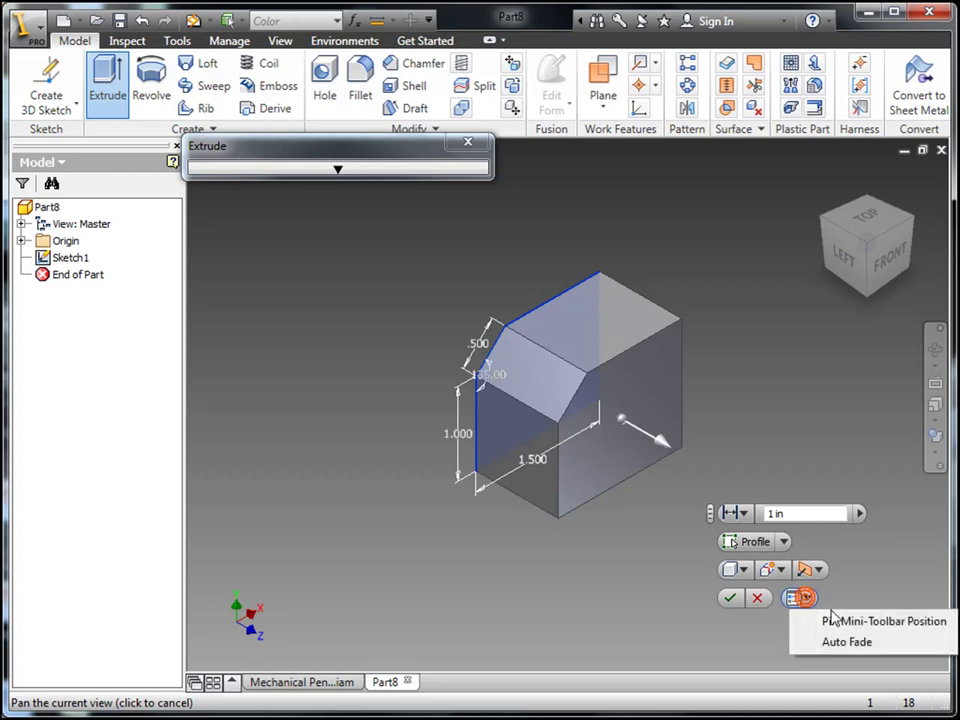
click(832, 619)
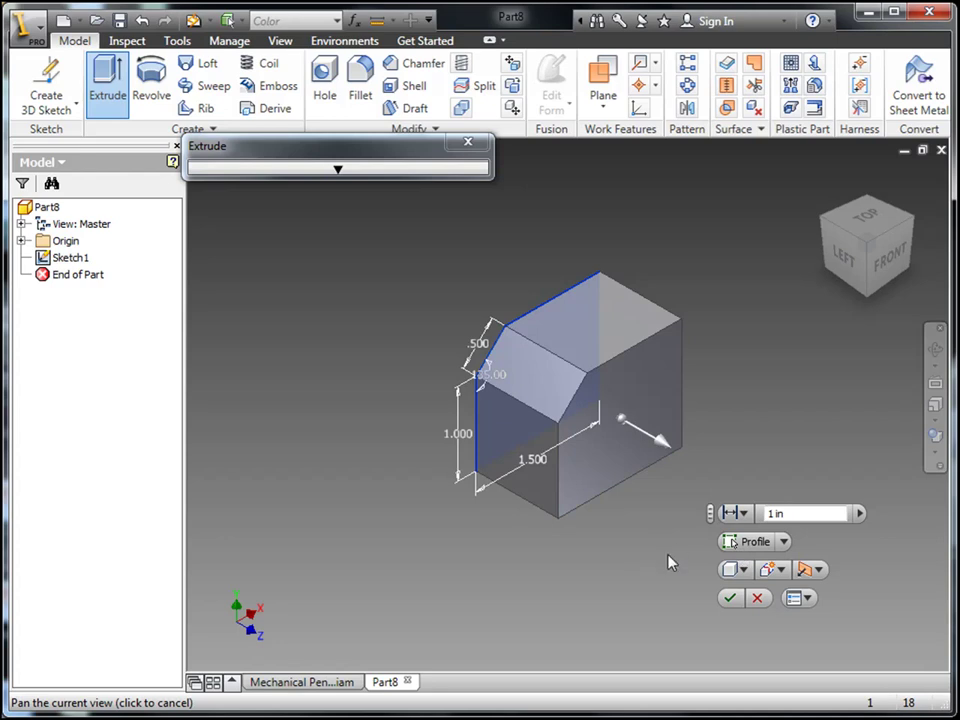
Set an asymmetric direction and Solid output after previewing Surface and the combine options
click(820, 570)
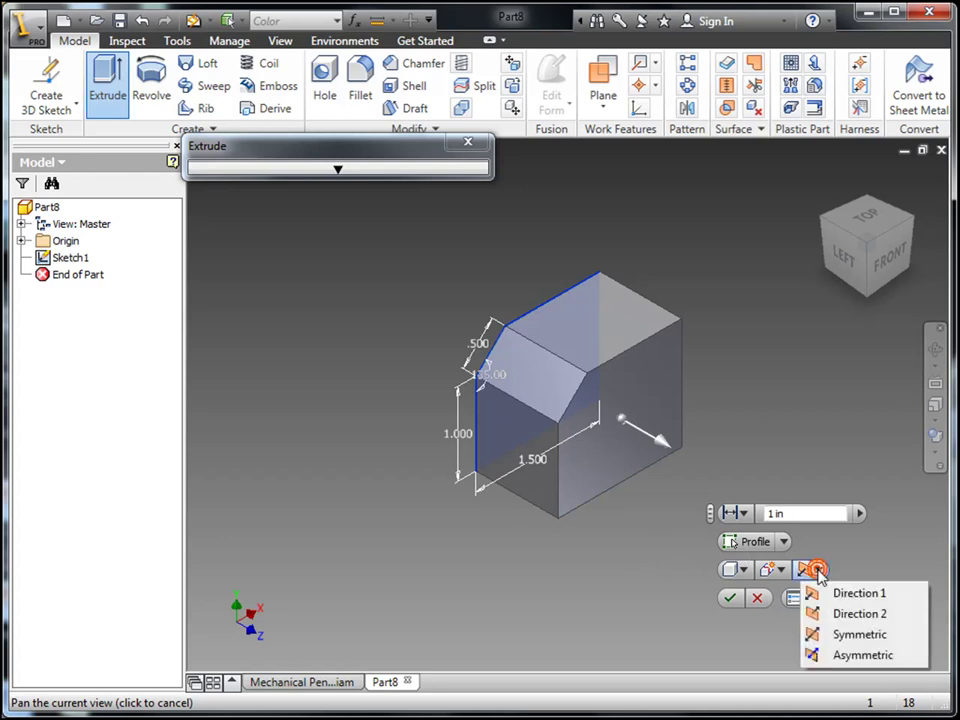
click(838, 653)
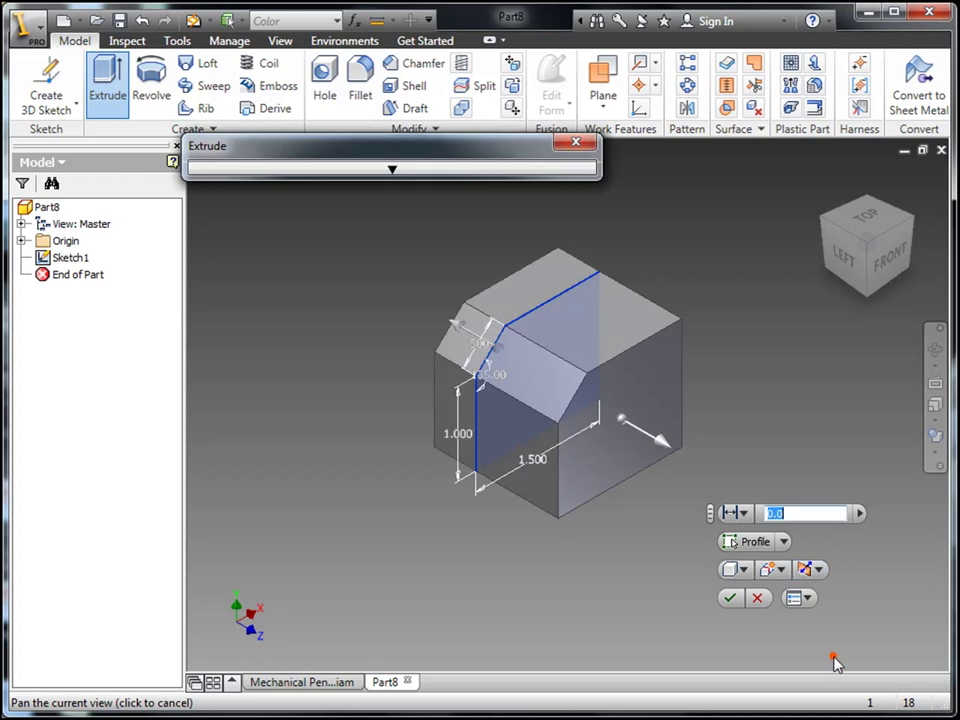
click(741, 569)
click(759, 615)
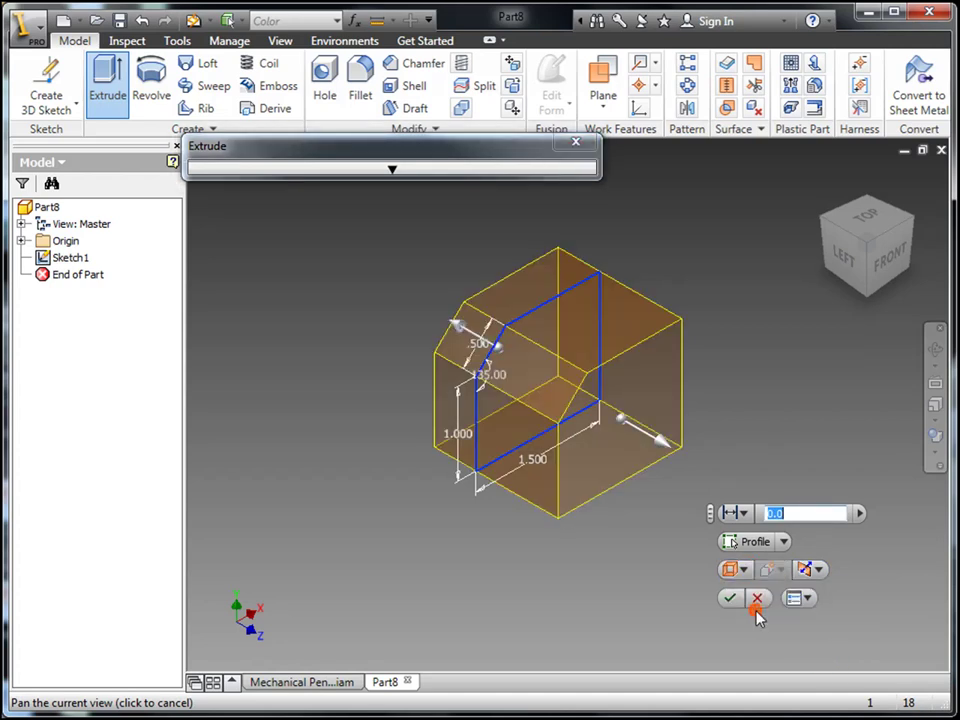
click(741, 569)
click(745, 594)
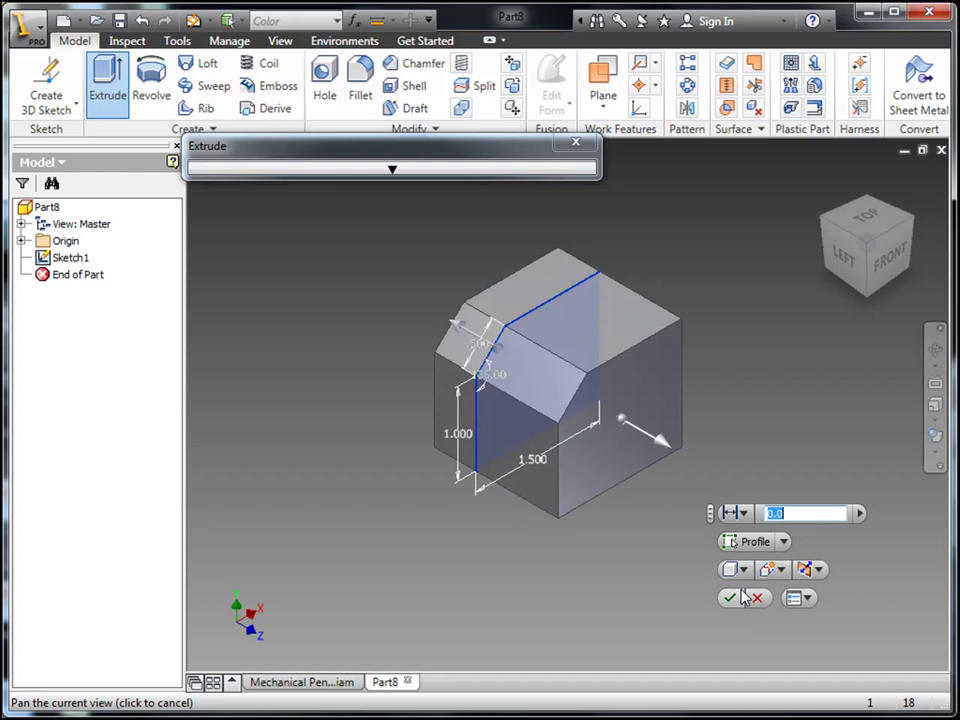
click(783, 569)
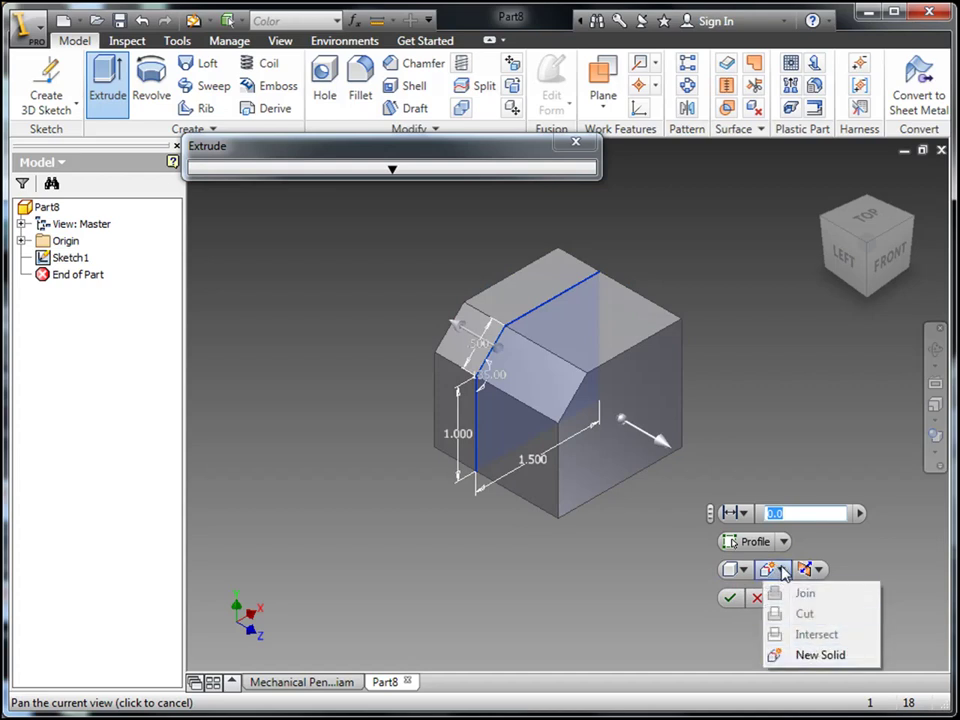
click(783, 570)
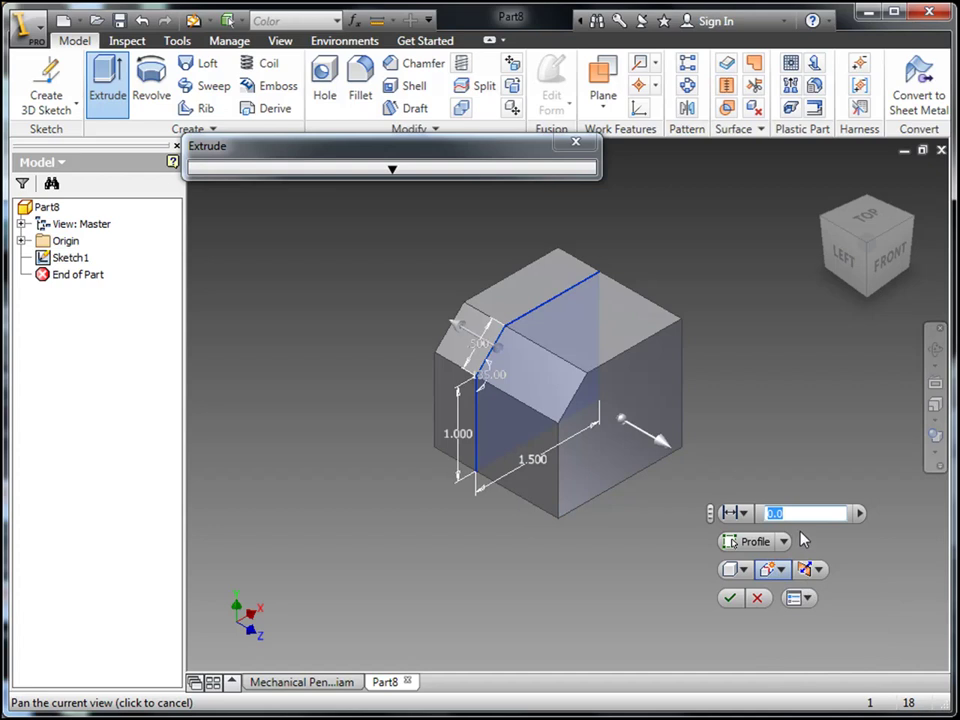
Adjust the depth and taper handles, check the Shape tab, and create Extrusion1 at 1.000 in
drag(664, 443, 612, 430)
click(621, 422)
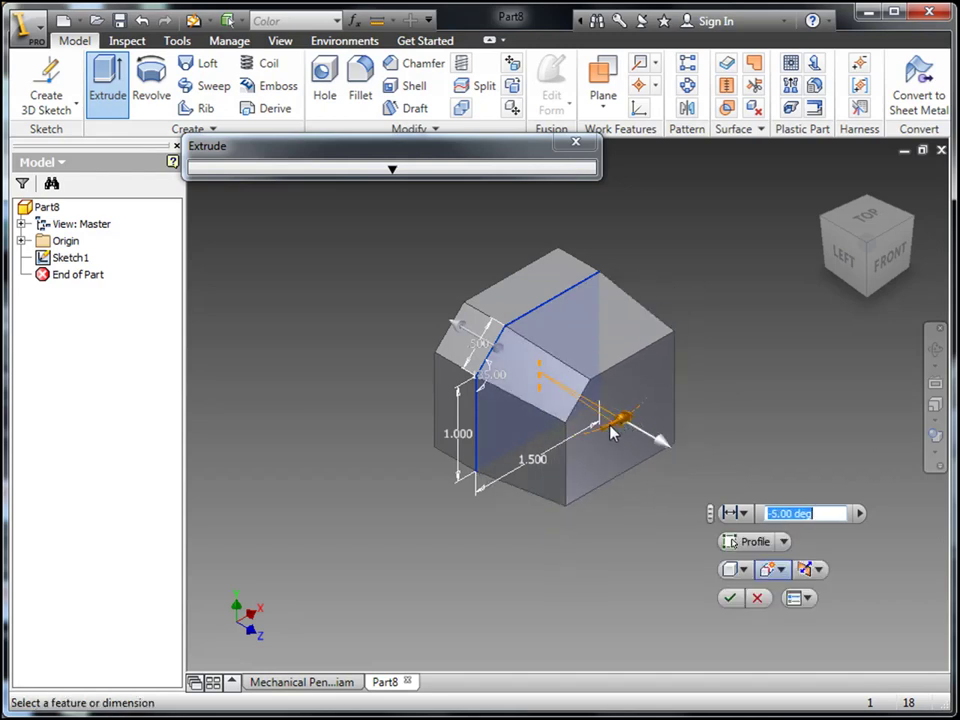
drag(458, 331, 473, 347)
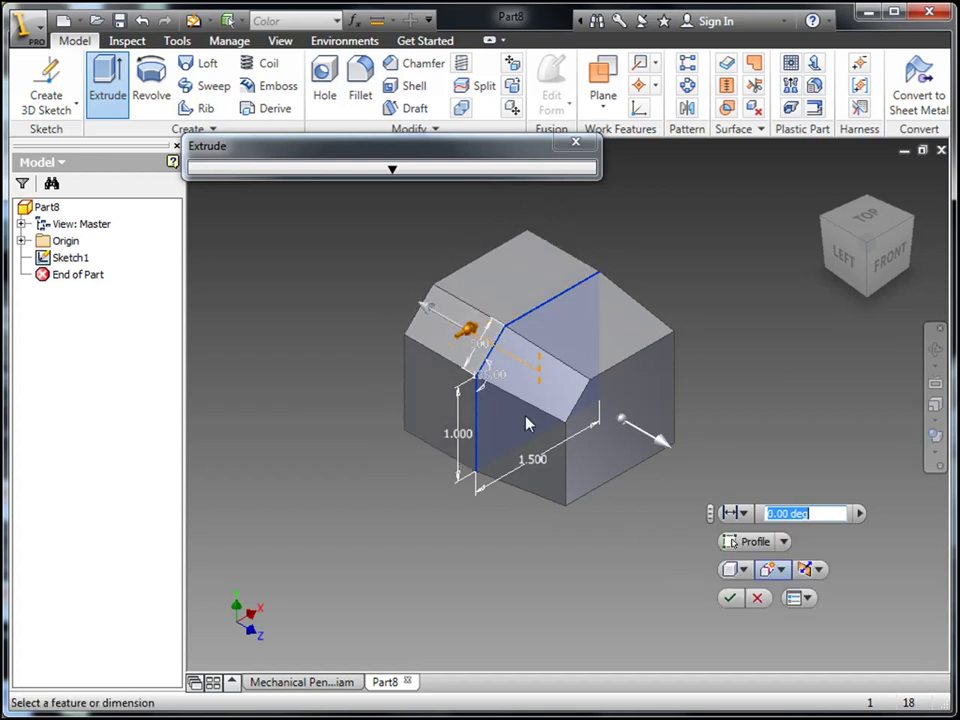
click(393, 170)
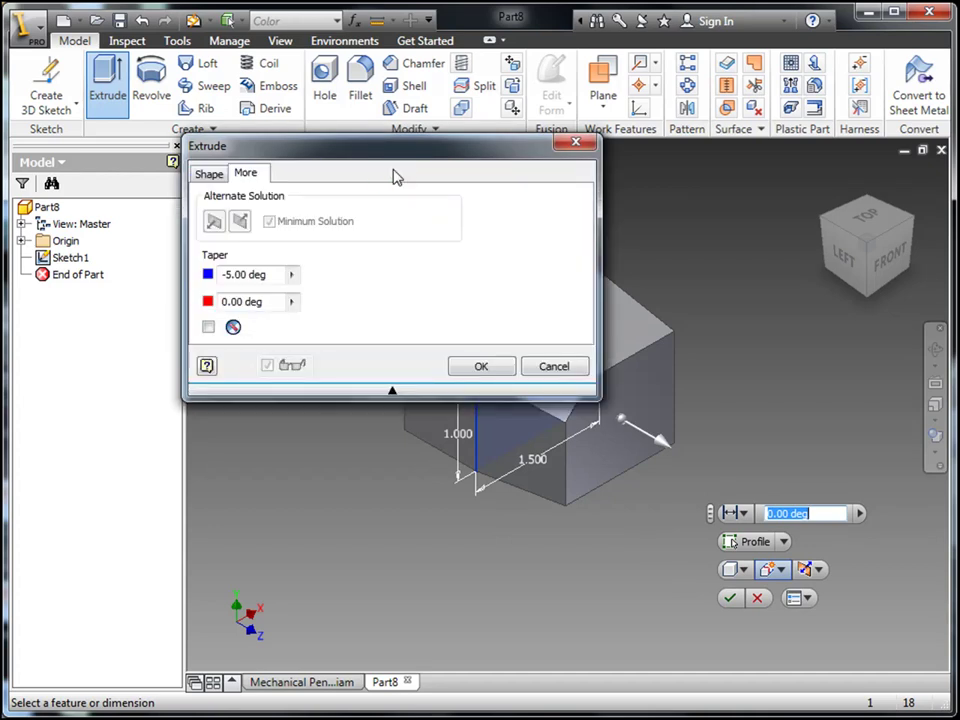
click(210, 174)
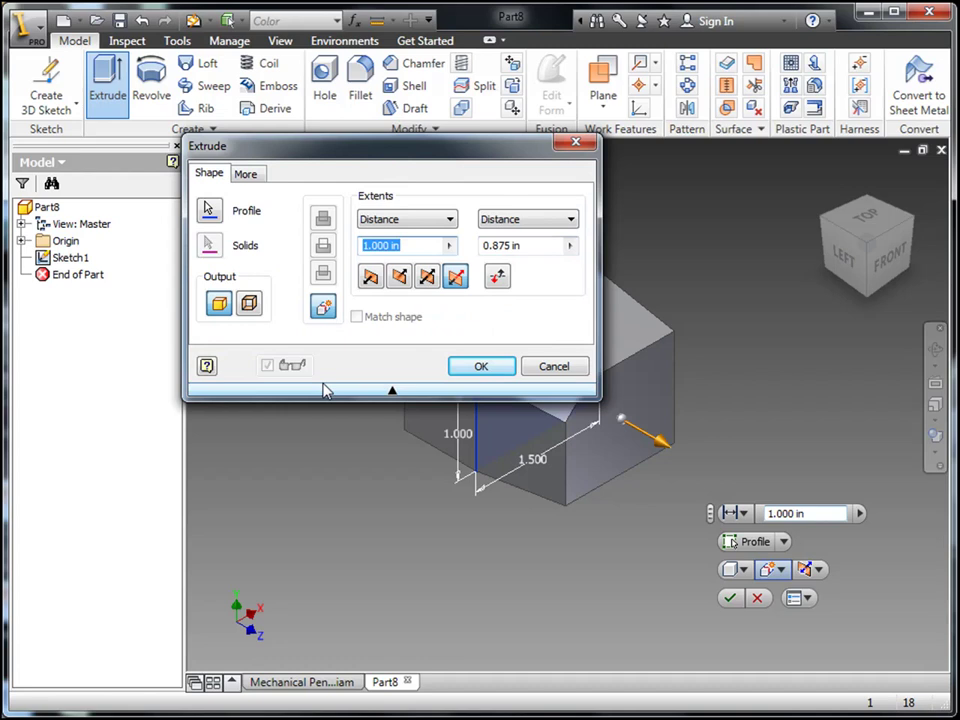
click(392, 394)
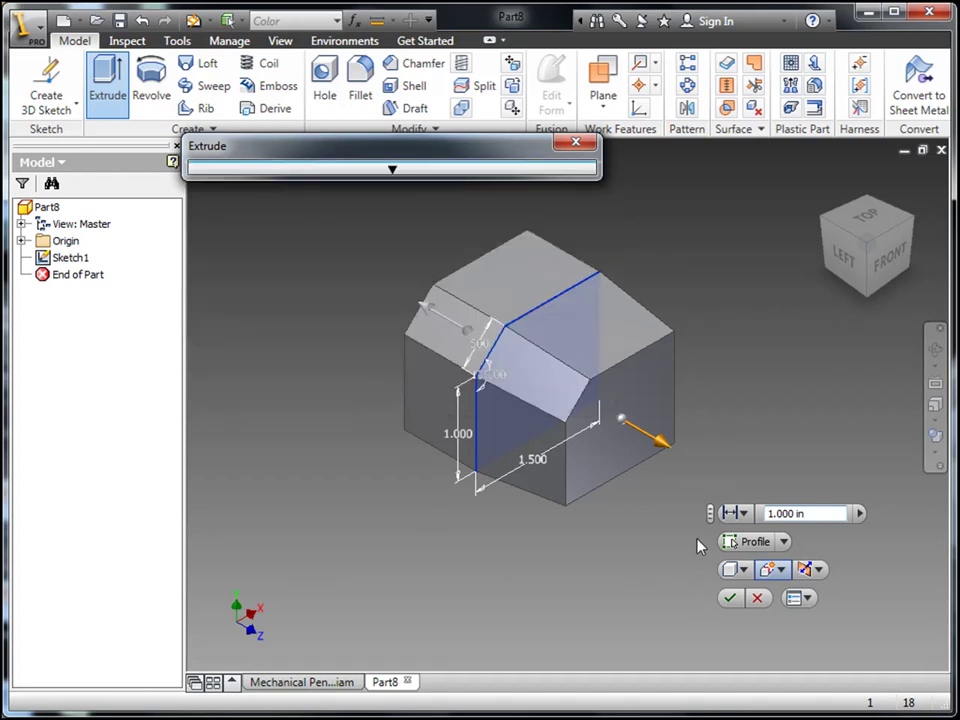
click(730, 598)
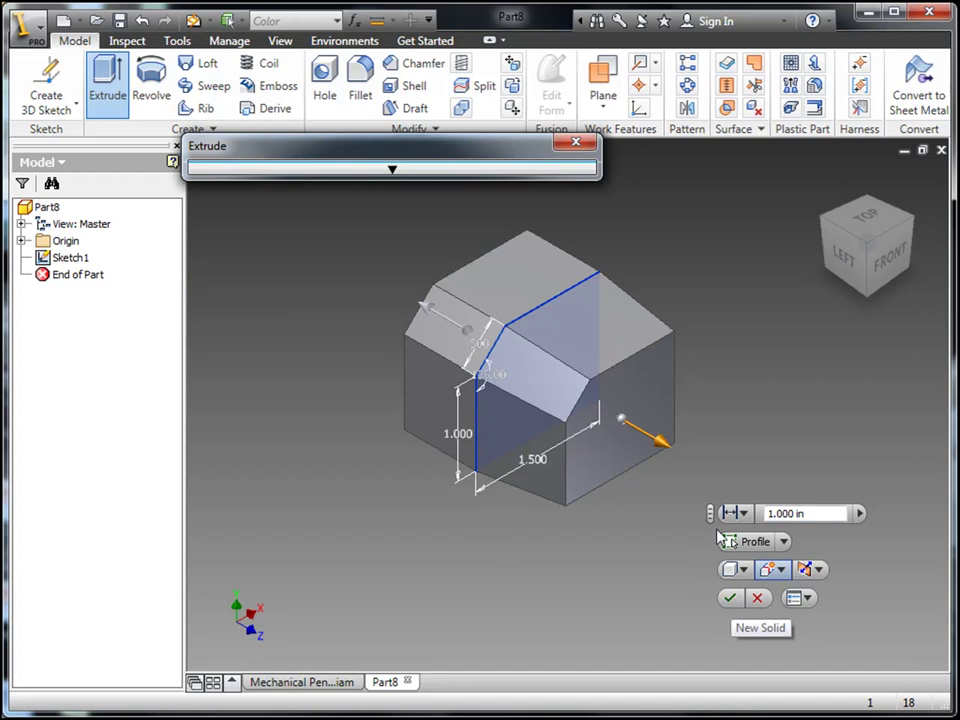
click(731, 598)
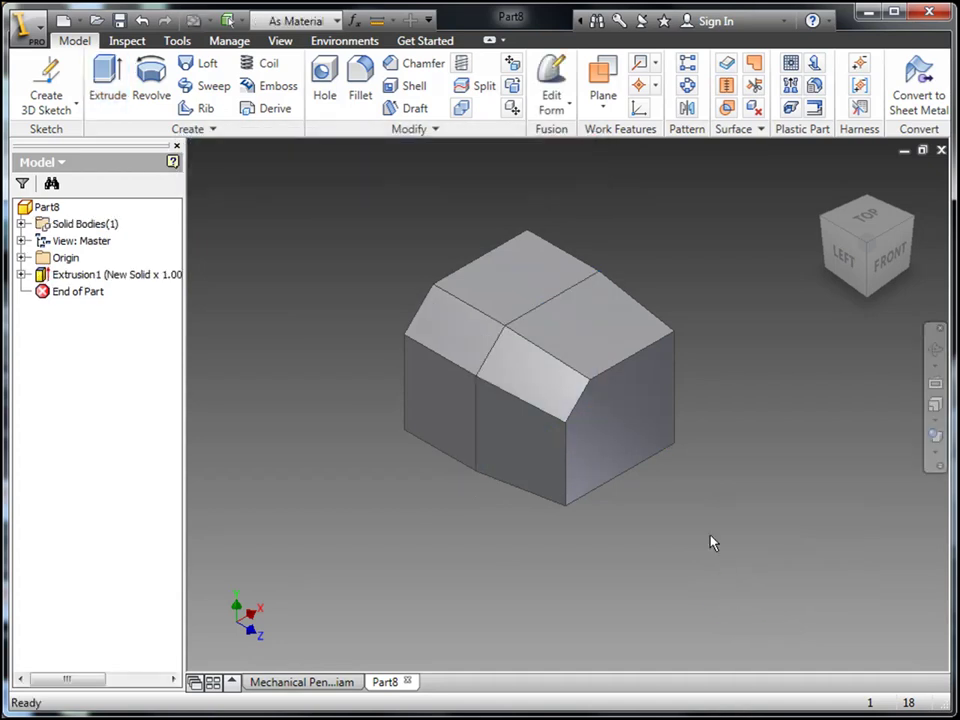
click(574, 256)
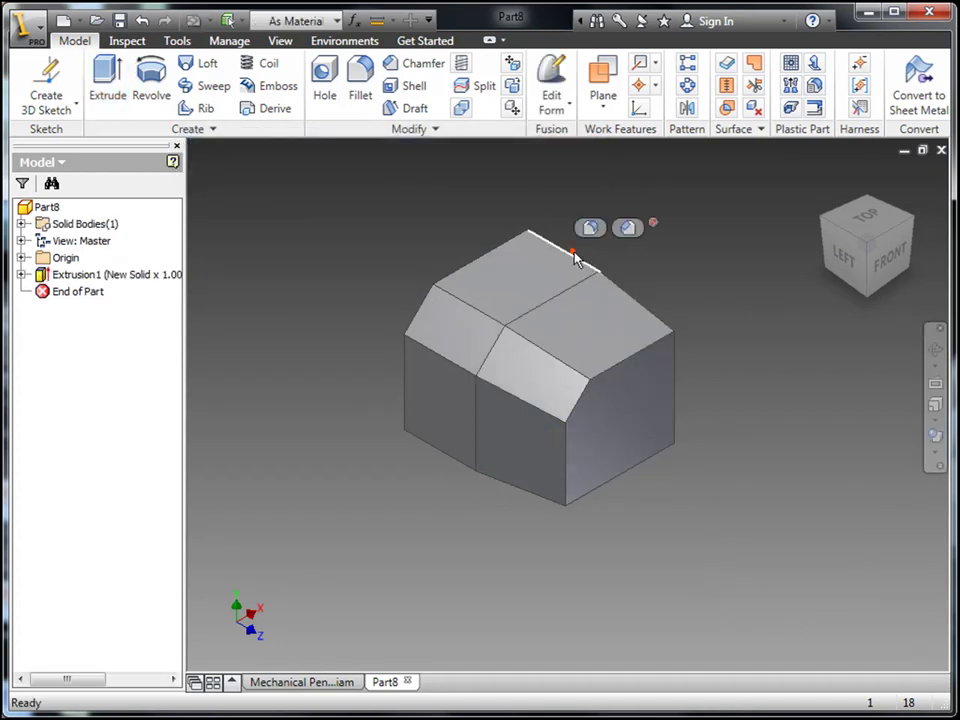
Start a fillet on the top edge and drag its radius larger
click(588, 230)
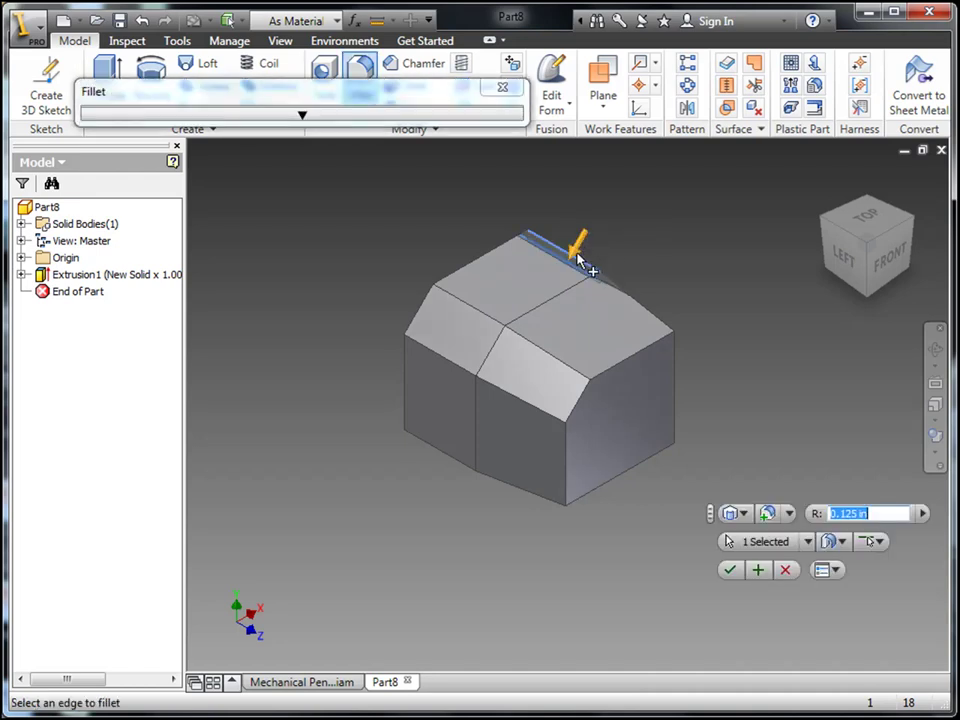
drag(590, 258, 760, 260)
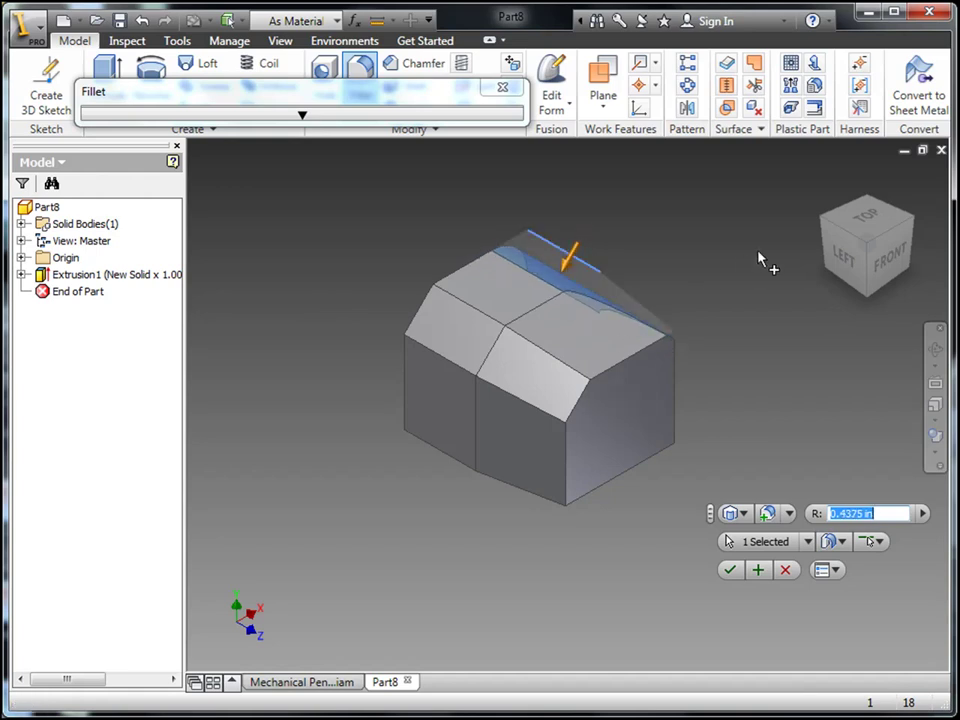
click(910, 226)
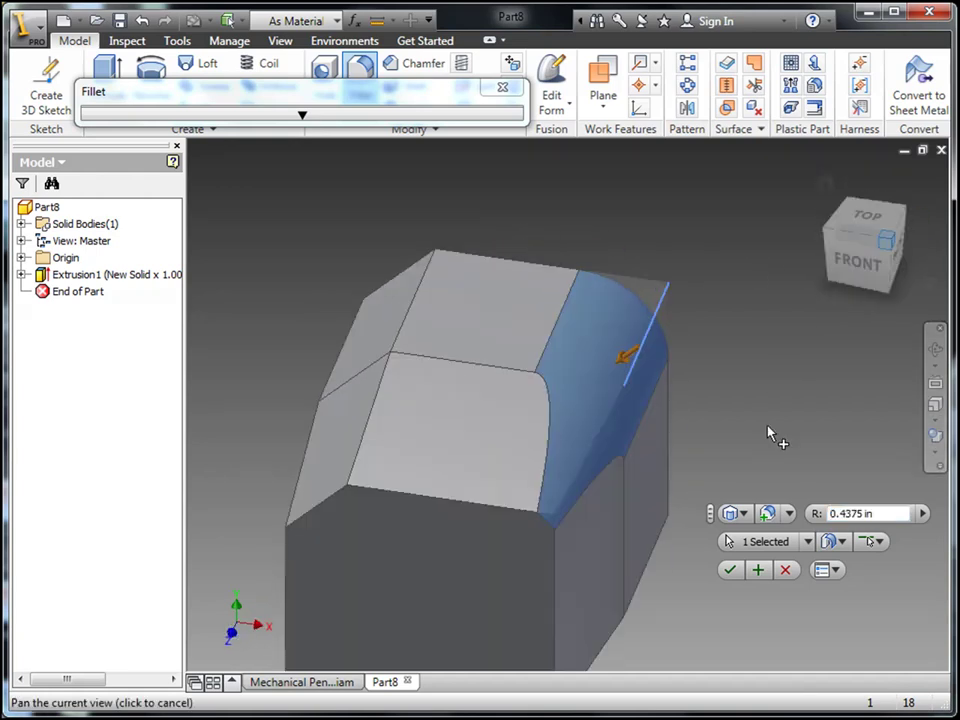
scroll(771, 439, up, 5)
drag(590, 425, 685, 323)
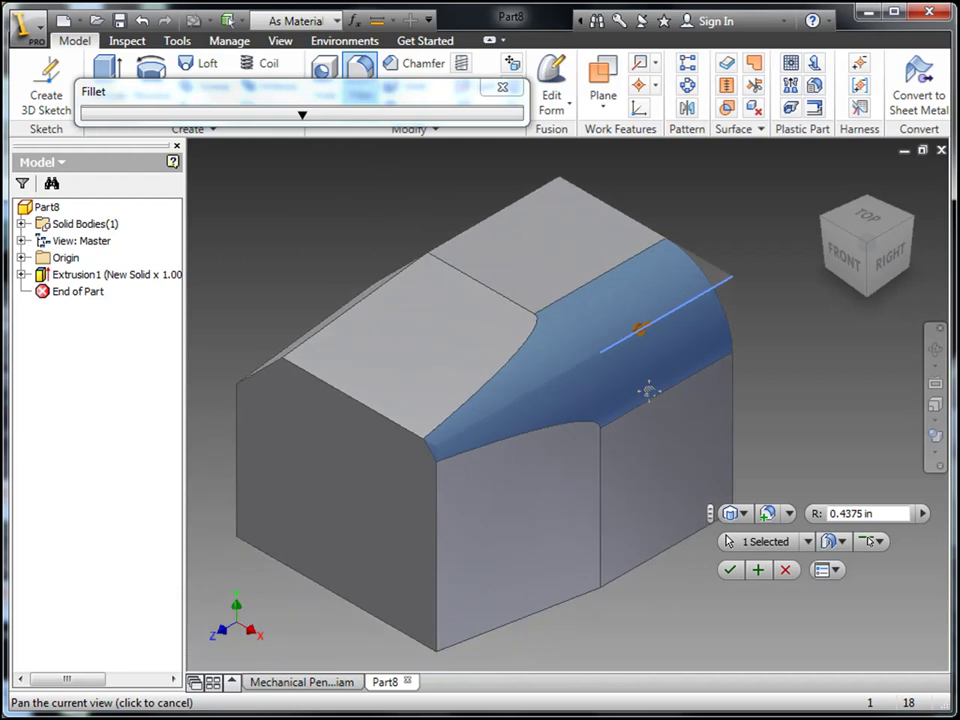
click(837, 570)
click(891, 596)
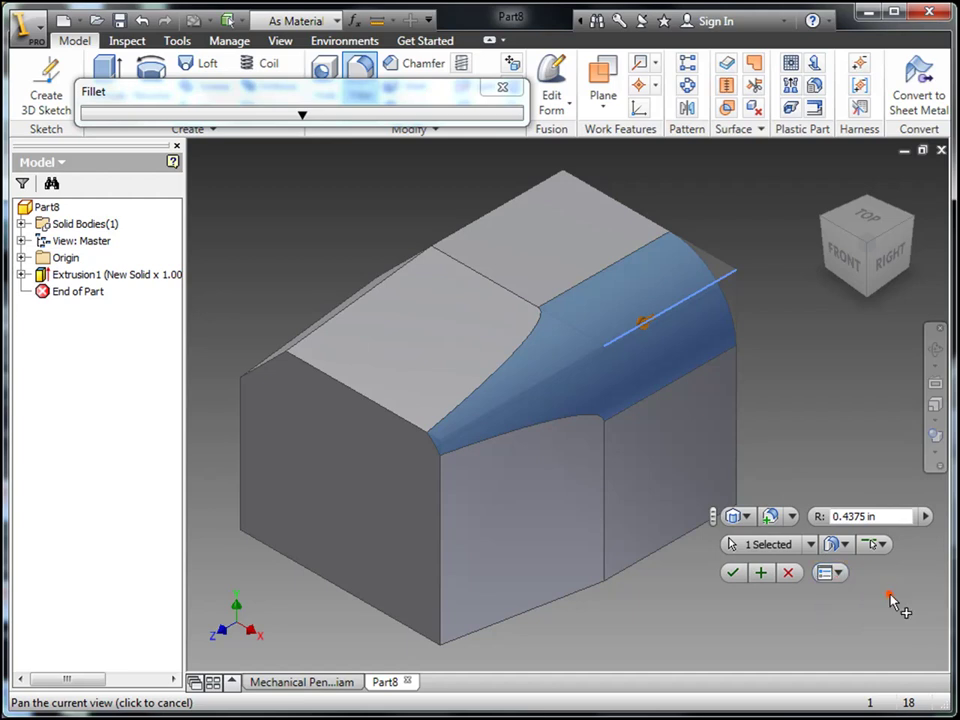
Add a variable-radius fillet on the bottom edge with two control points, shrinking the second
click(749, 519)
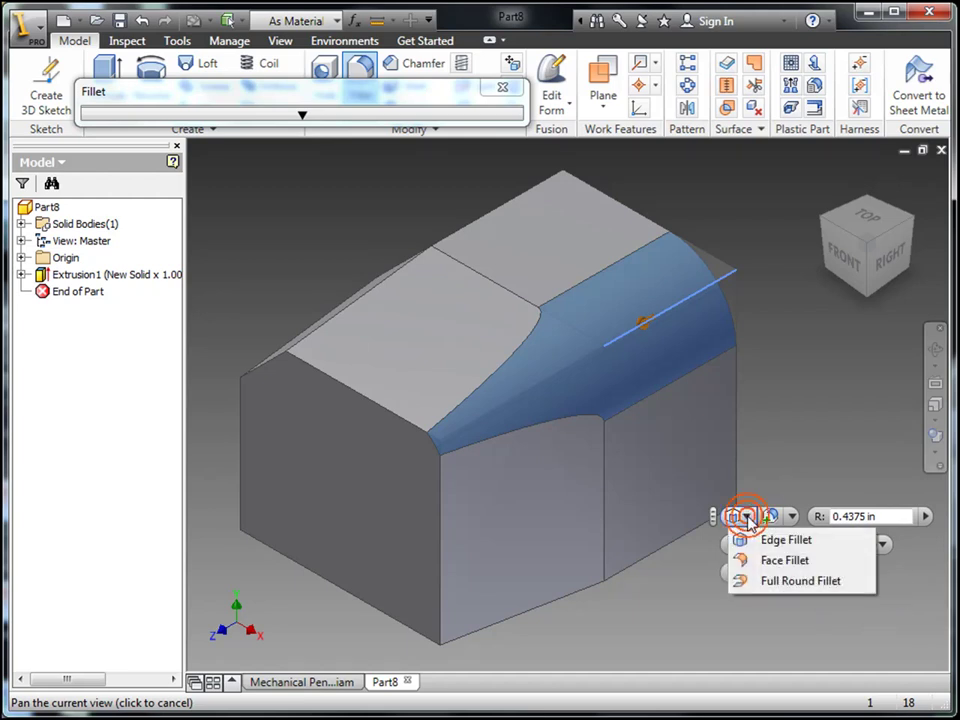
click(803, 543)
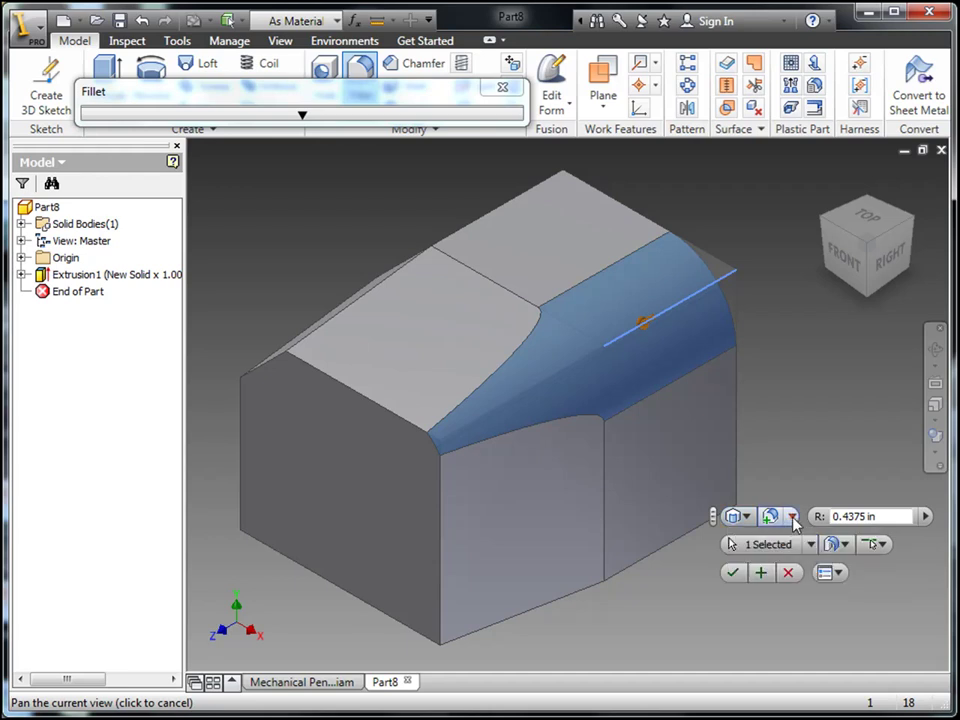
click(791, 517)
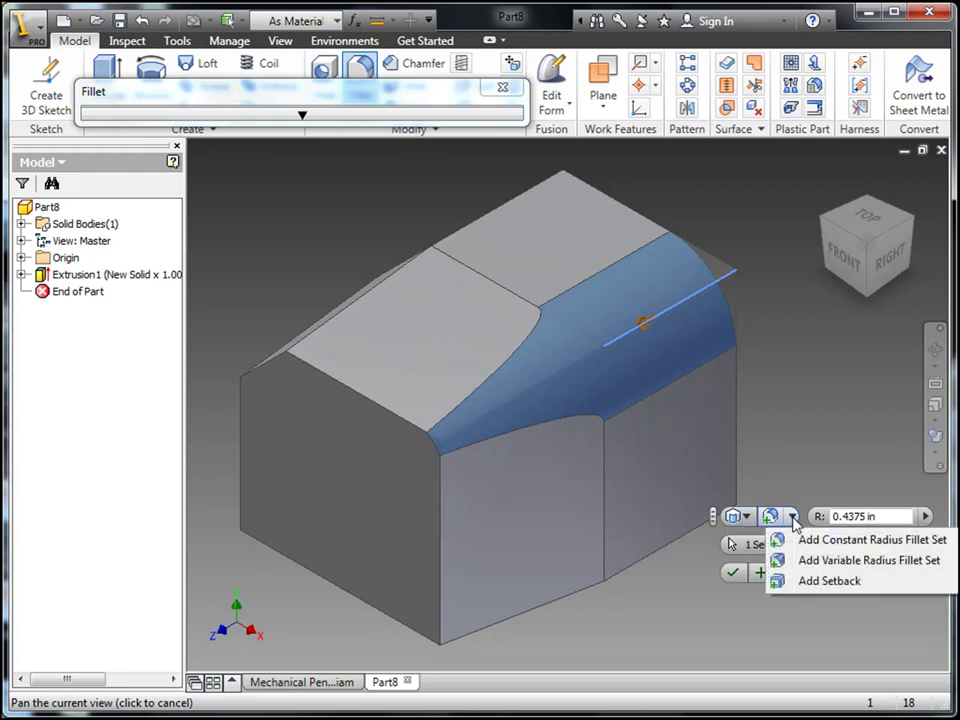
click(932, 563)
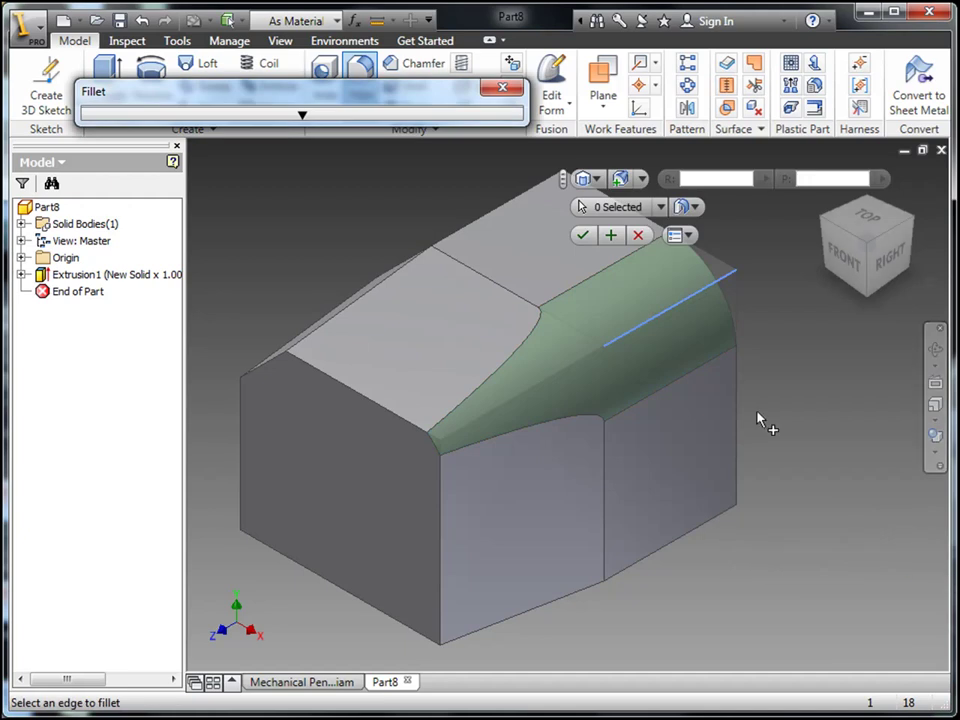
click(643, 566)
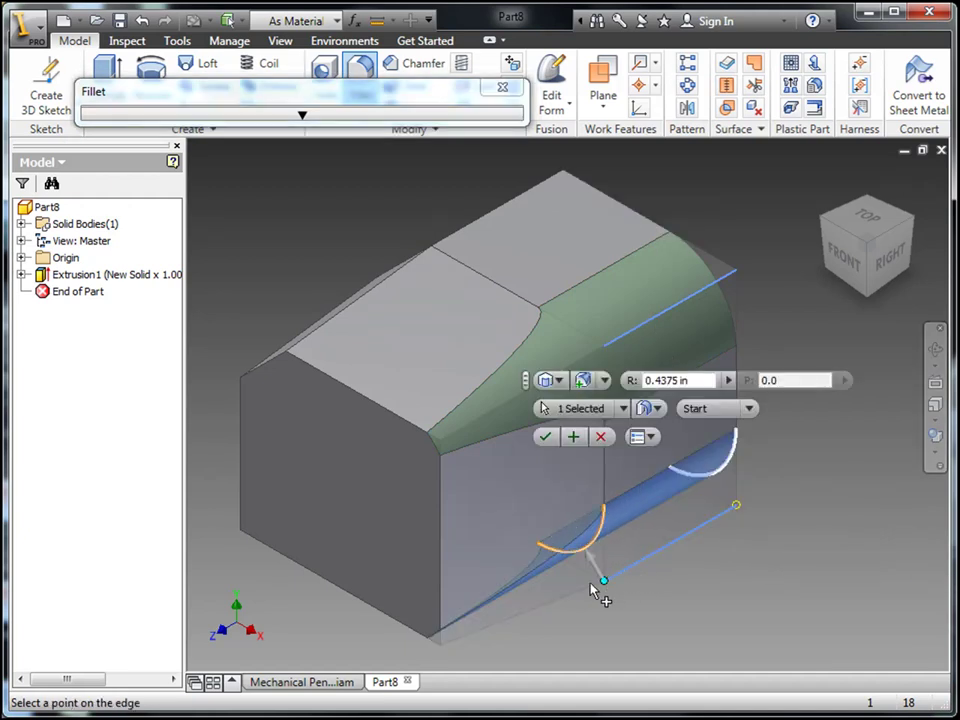
click(656, 559)
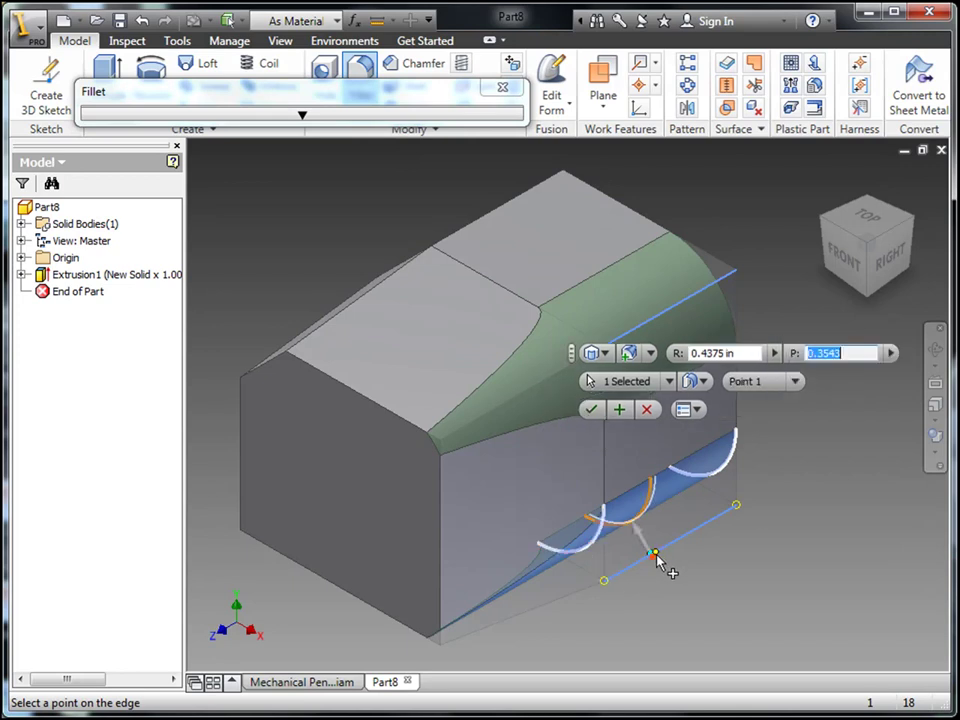
click(694, 531)
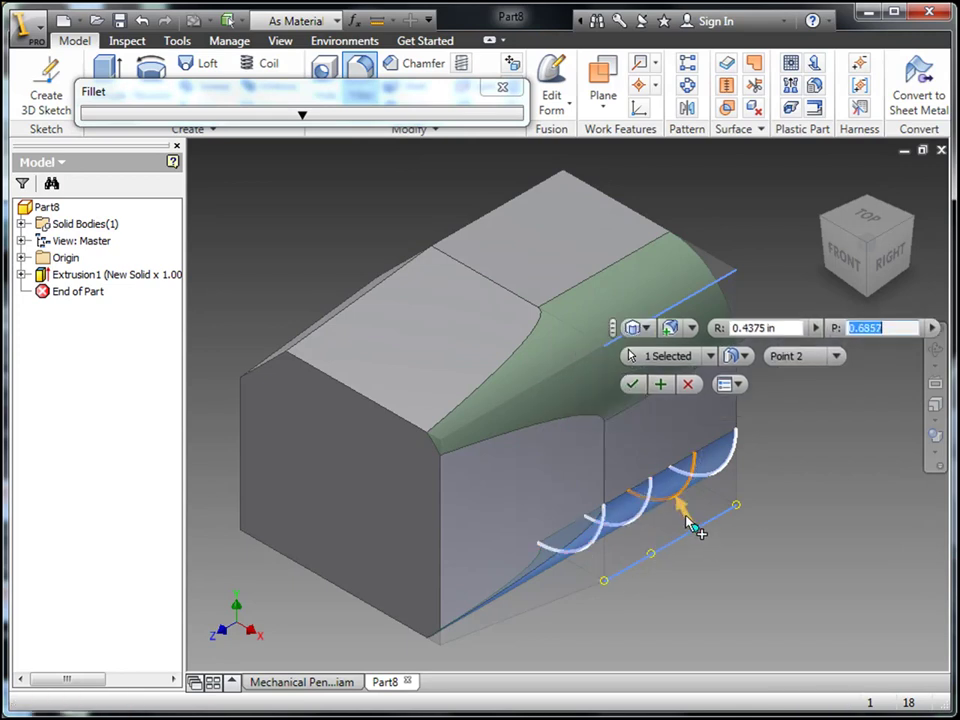
drag(690, 525, 704, 534)
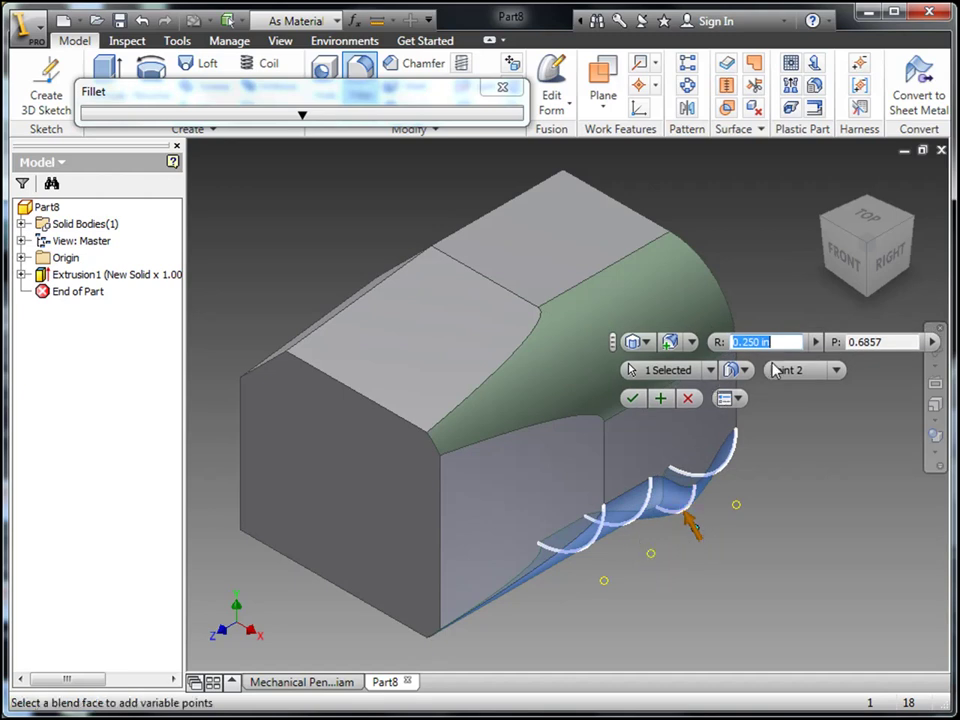
Enlarge the first point's radius, make it G2 smooth, apply, then close Part8 without saving
click(836, 370)
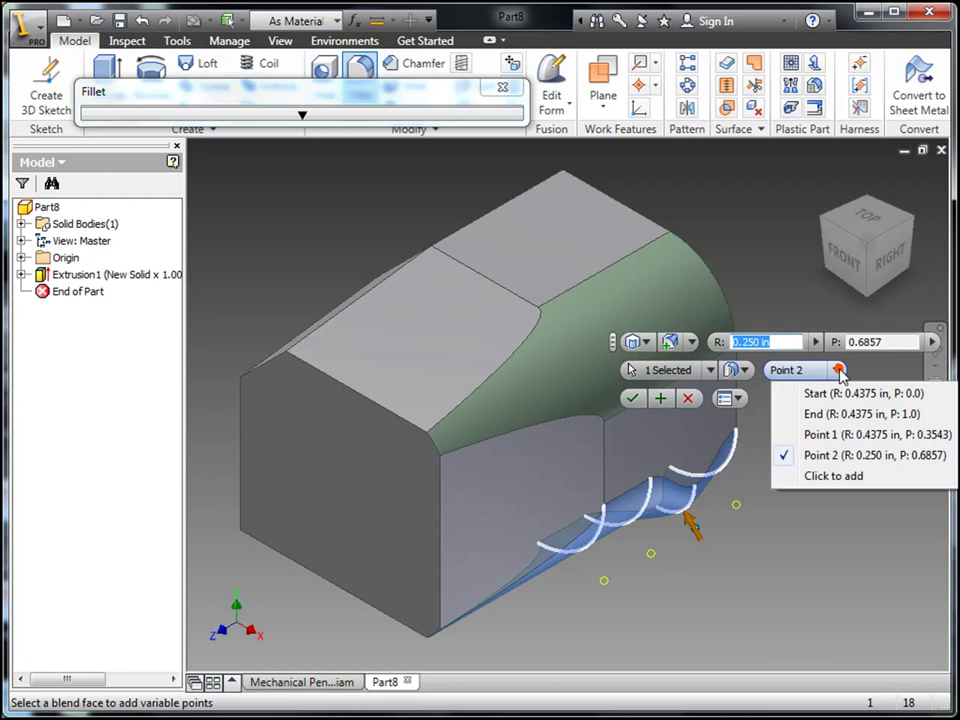
click(828, 436)
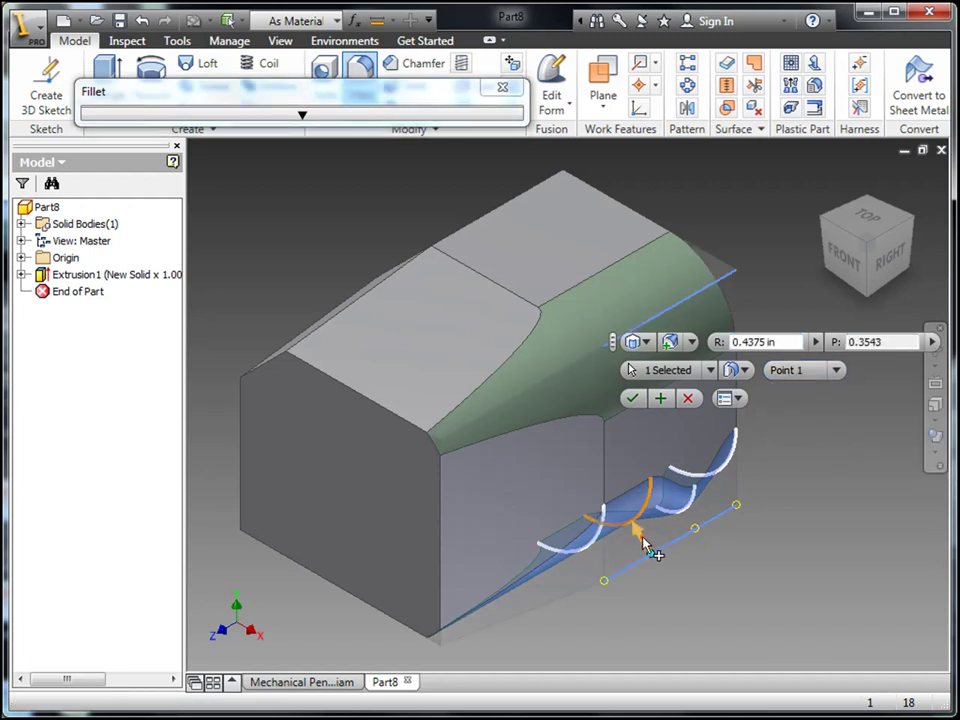
mouse_move(643, 537)
mouse_down()
mouse_move(637, 530)
mouse_move(652, 543)
mouse_up()
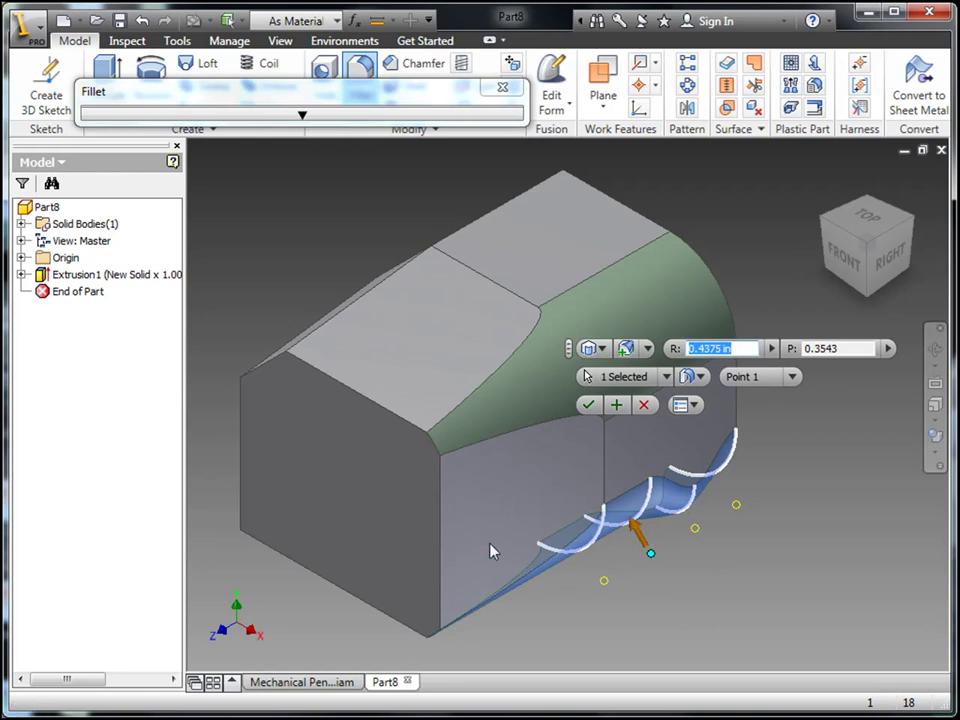
key(F4)
drag(478, 398, 475, 507)
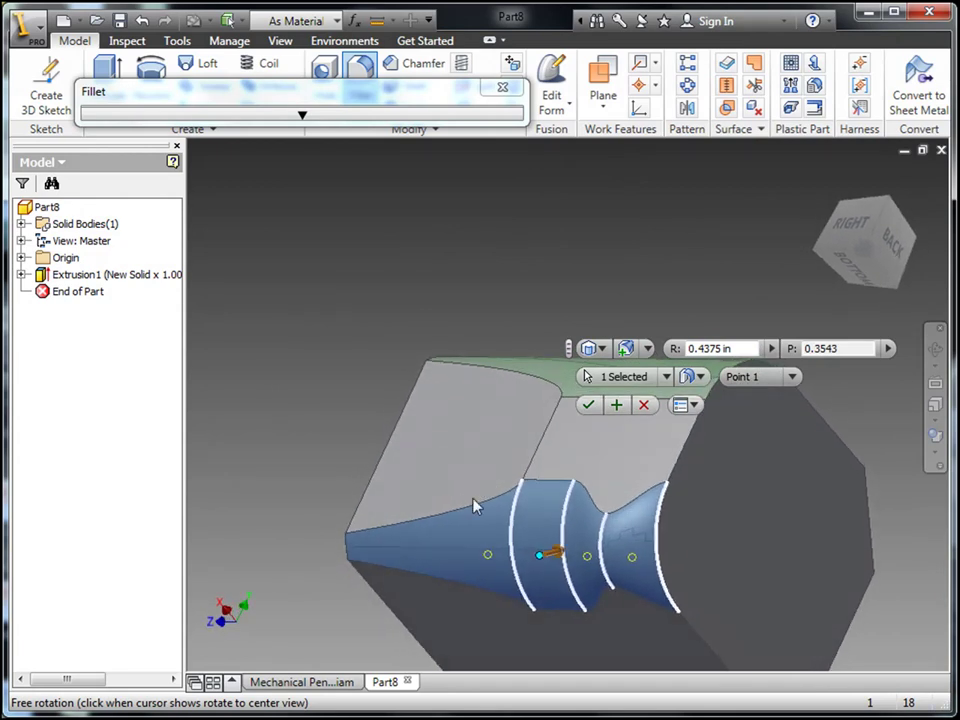
click(699, 378)
click(731, 421)
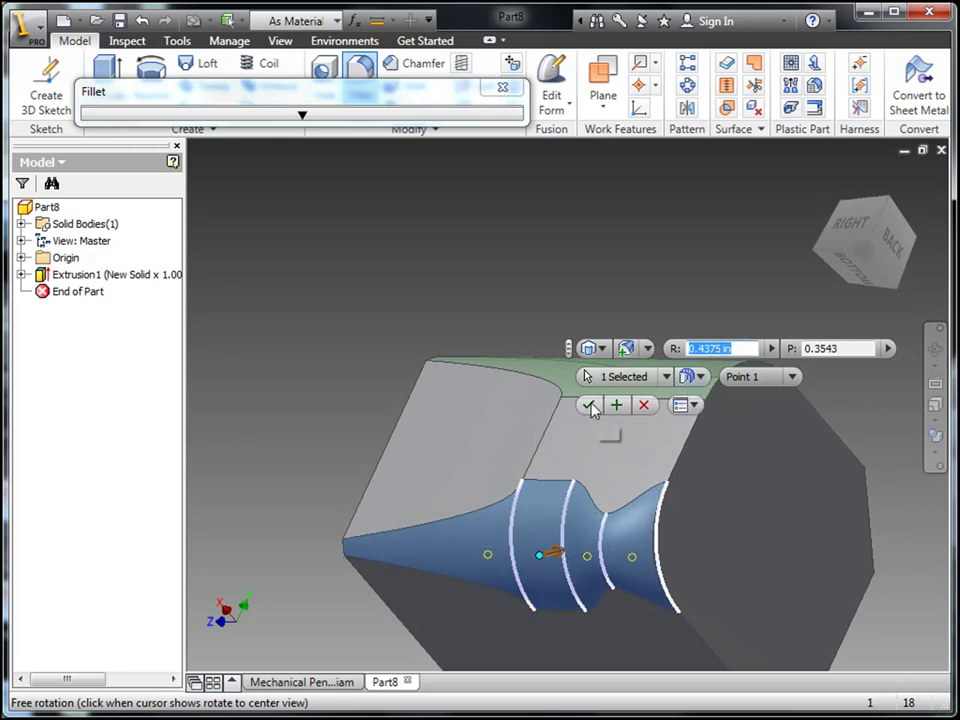
click(590, 405)
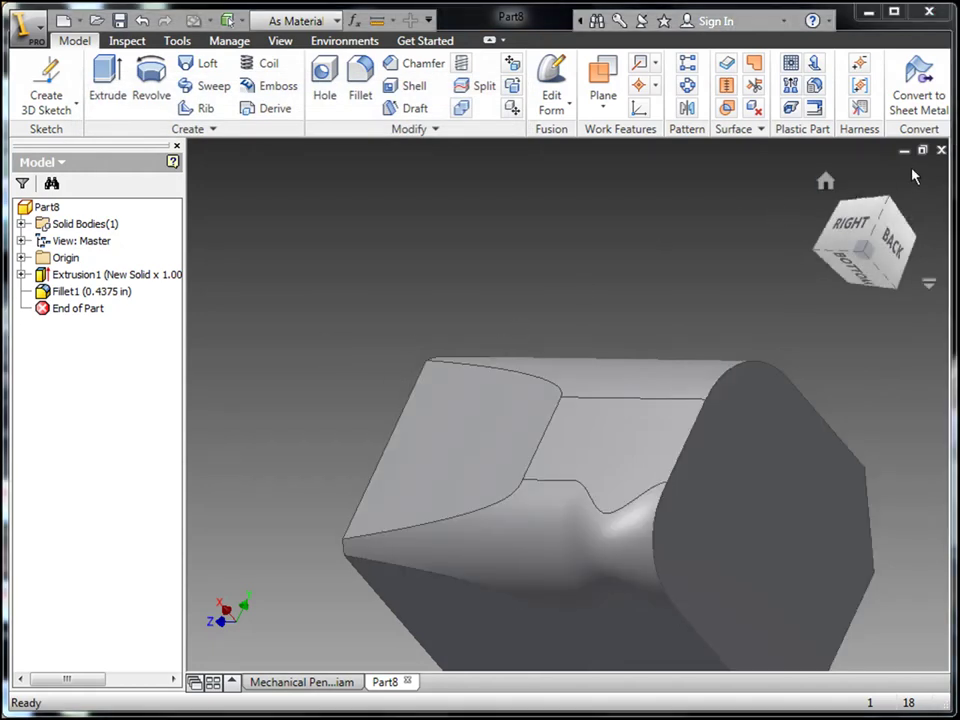
click(941, 150)
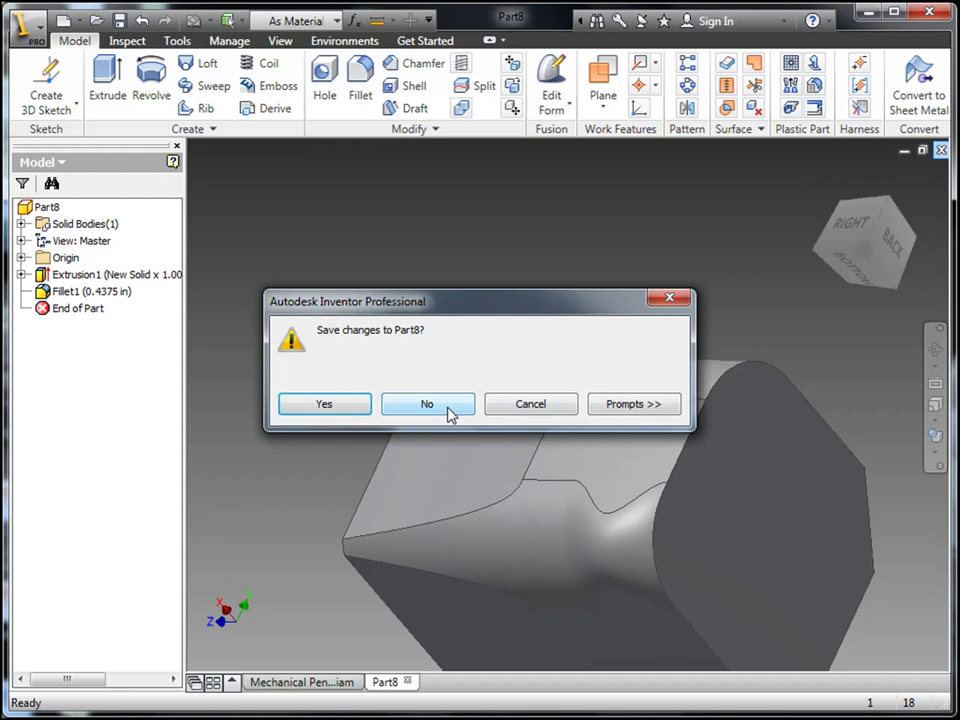
click(428, 404)
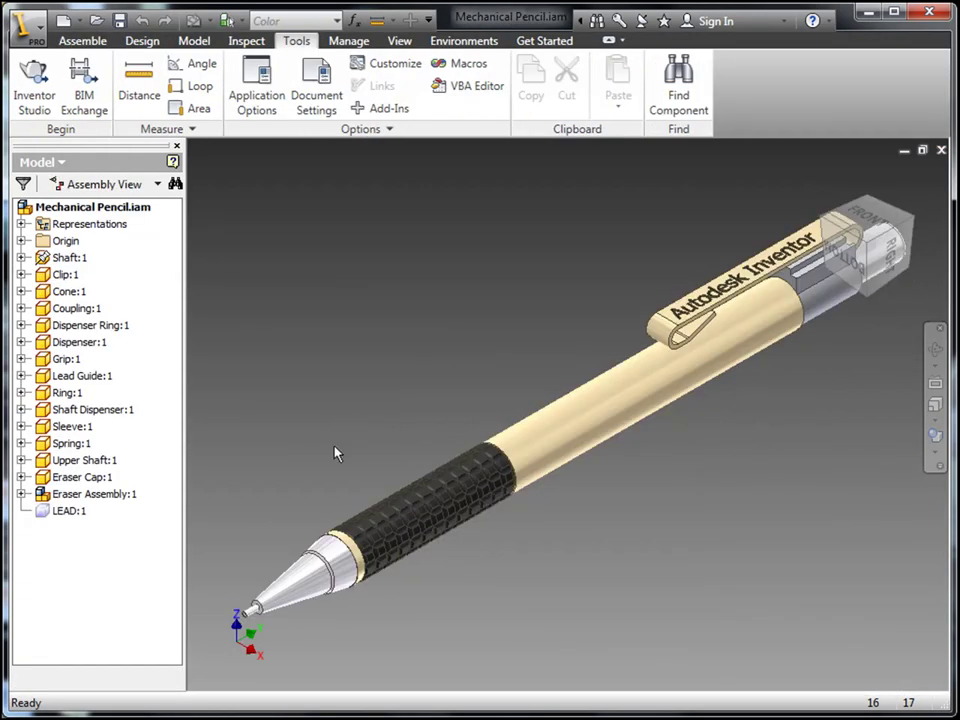
Switch the pencil to Realistic and try Good and Best ray tracing, settling on Interactive
click(940, 458)
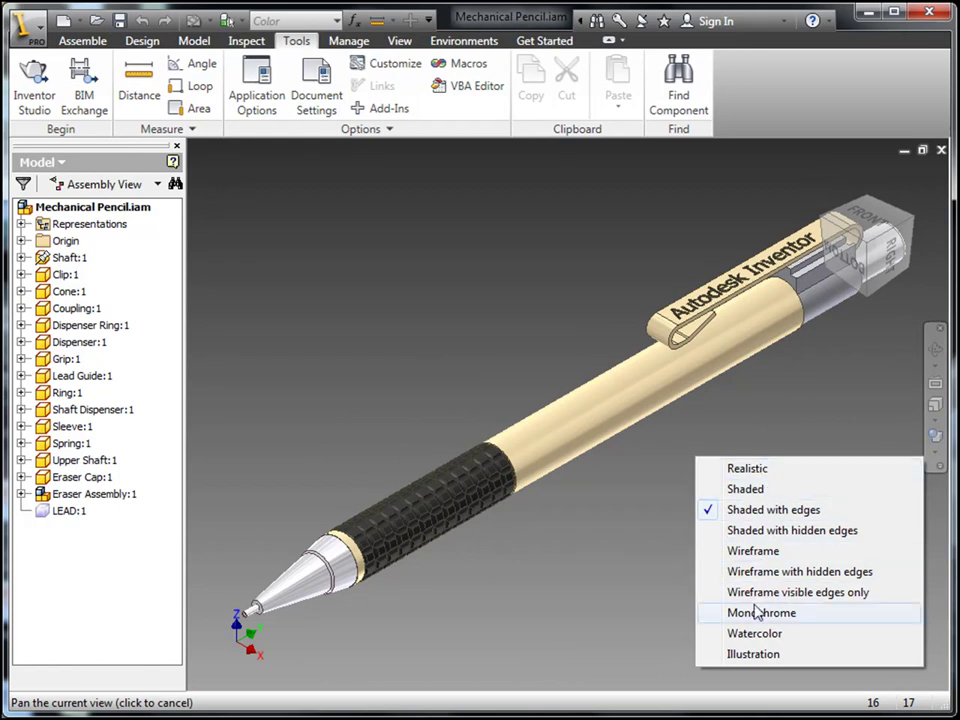
click(749, 470)
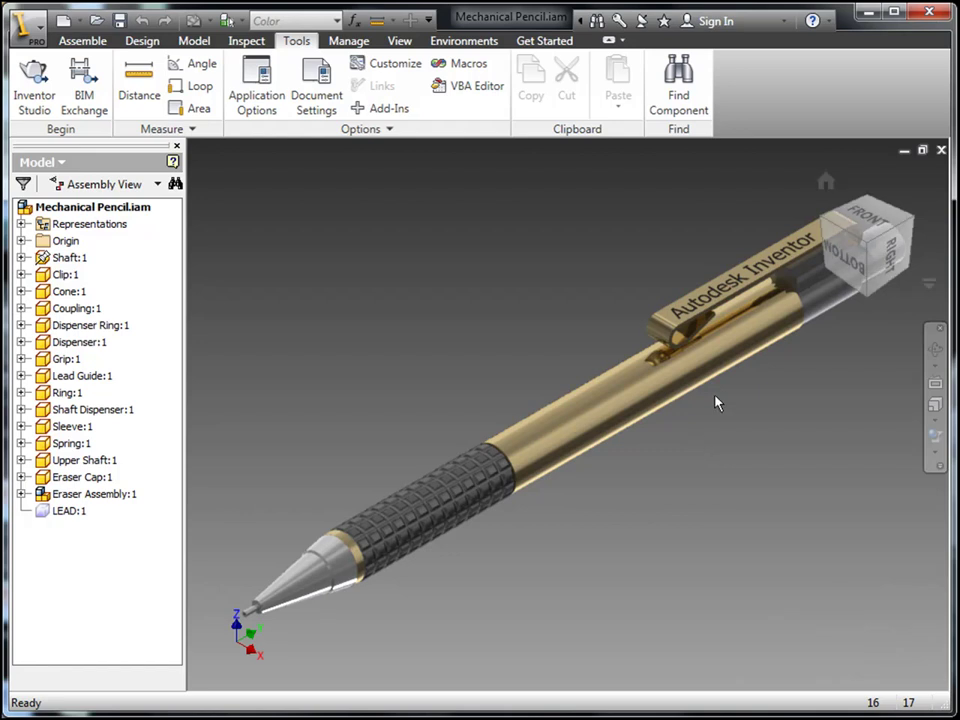
scroll(710, 380, up, 3)
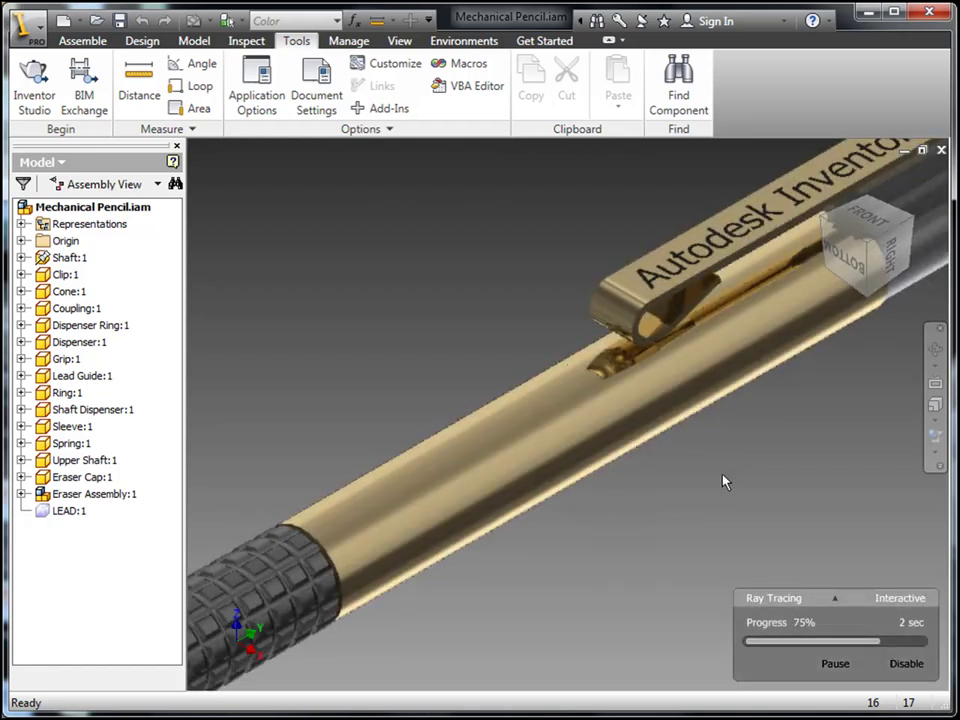
click(835, 597)
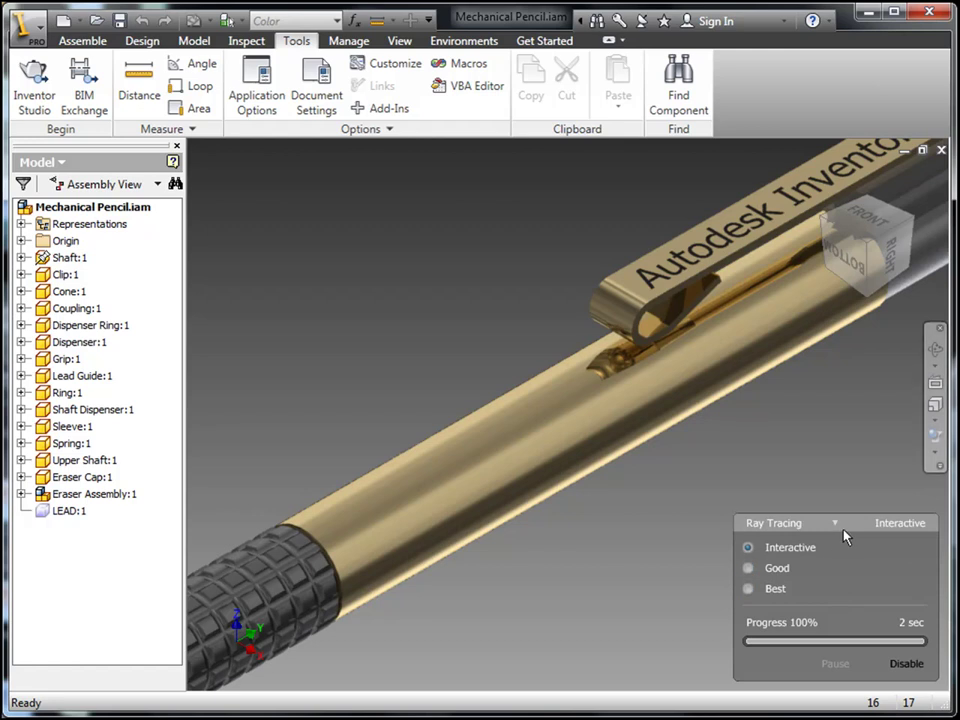
click(749, 569)
click(748, 589)
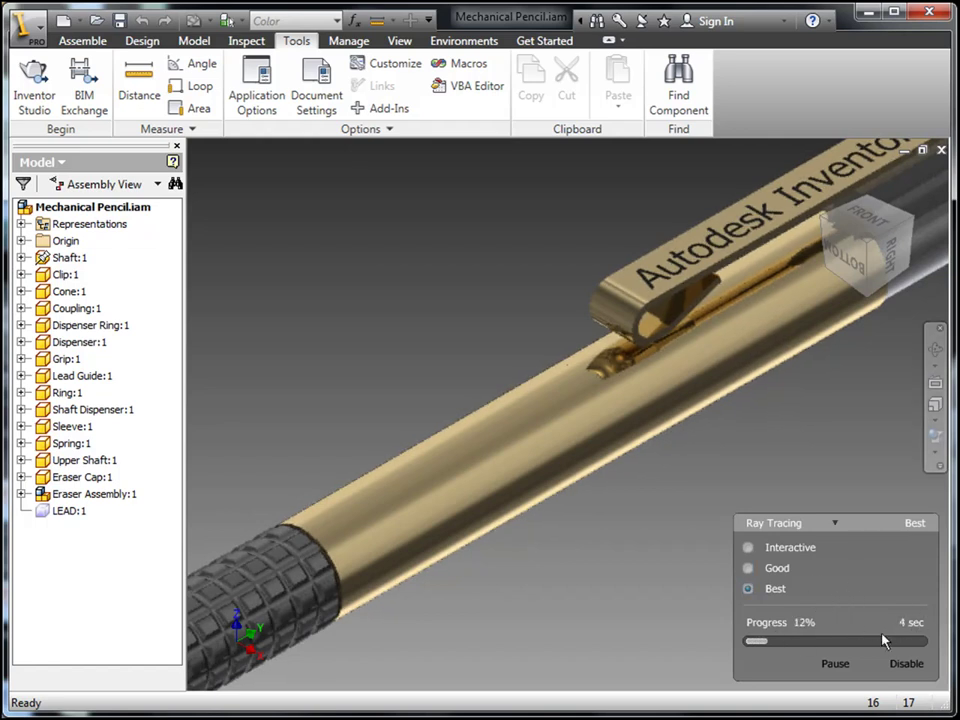
click(748, 568)
click(748, 547)
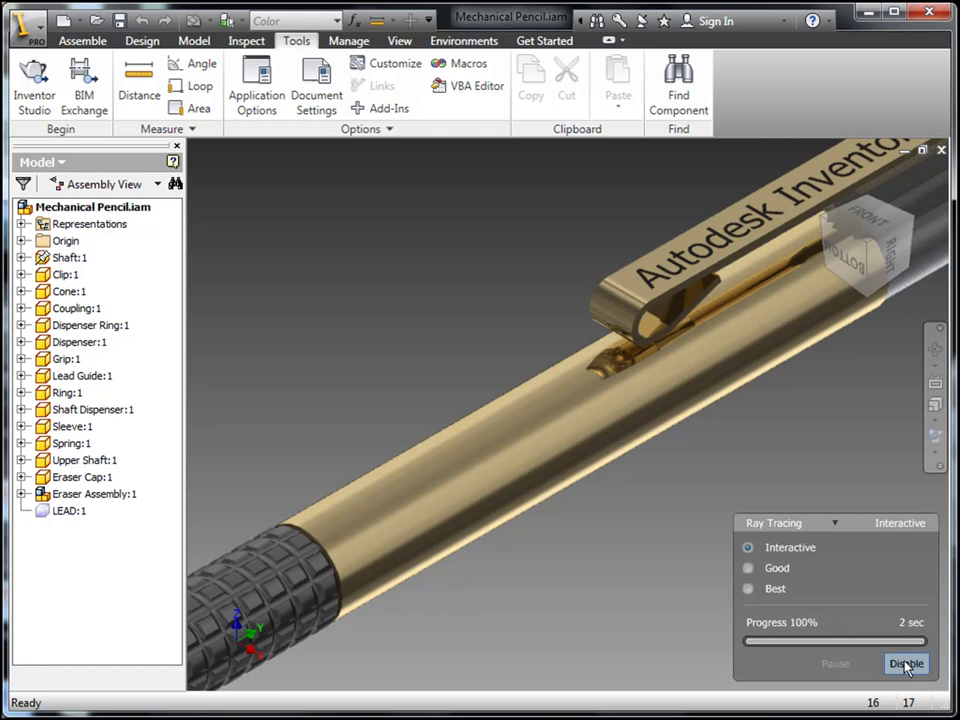
Rotate the pencil with ViewCube corners and edges to a horizontal FRONT view, then go Home
middle_drag(836, 448, 831, 437)
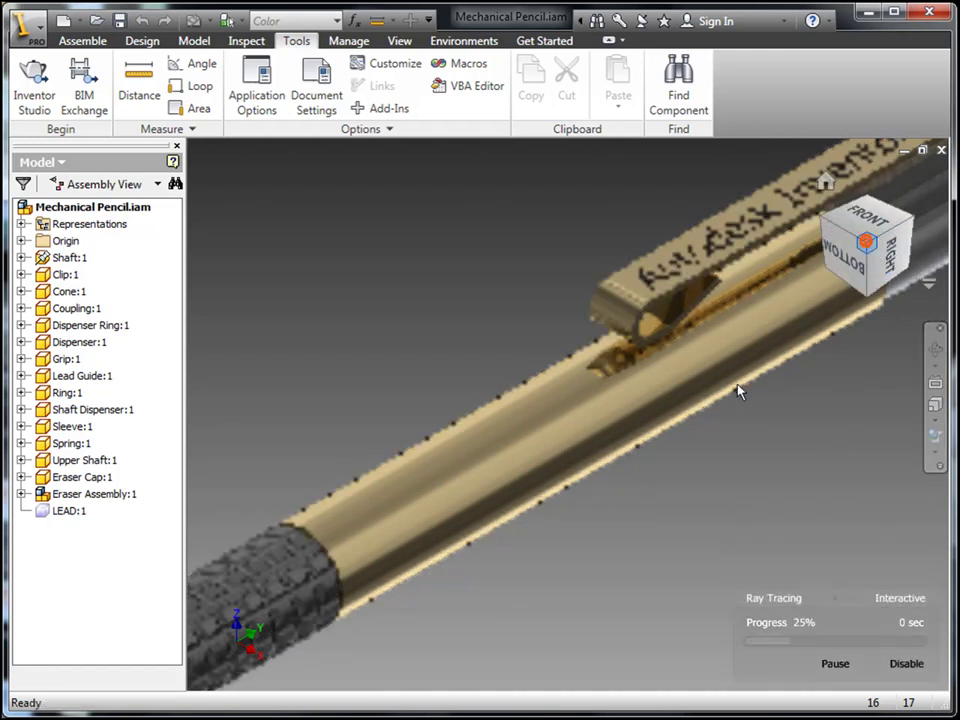
scroll(738, 390, down, 5)
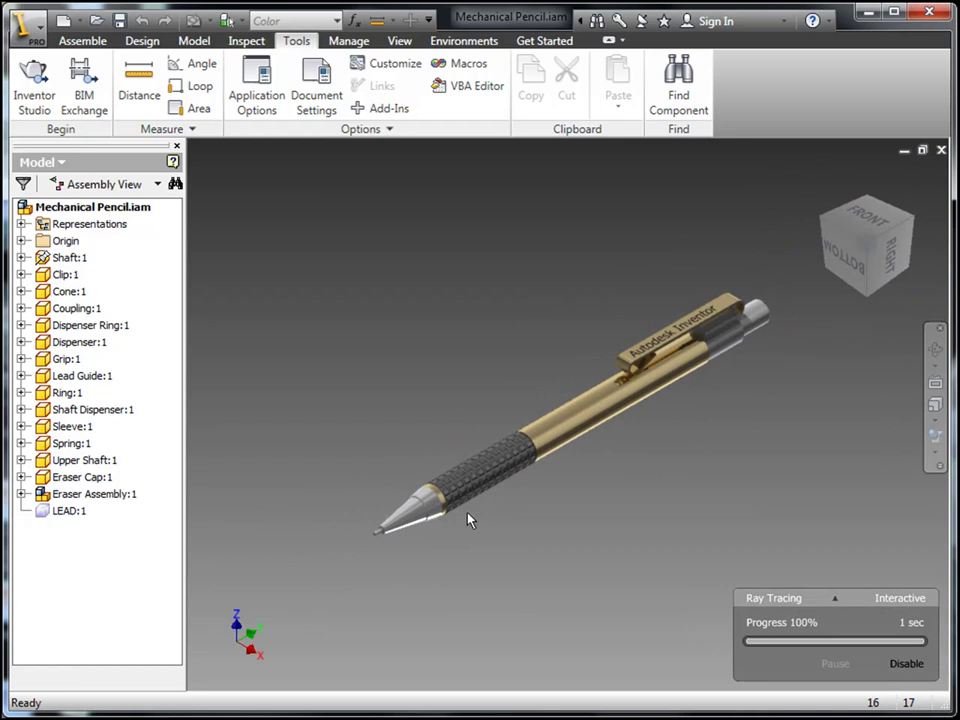
click(903, 218)
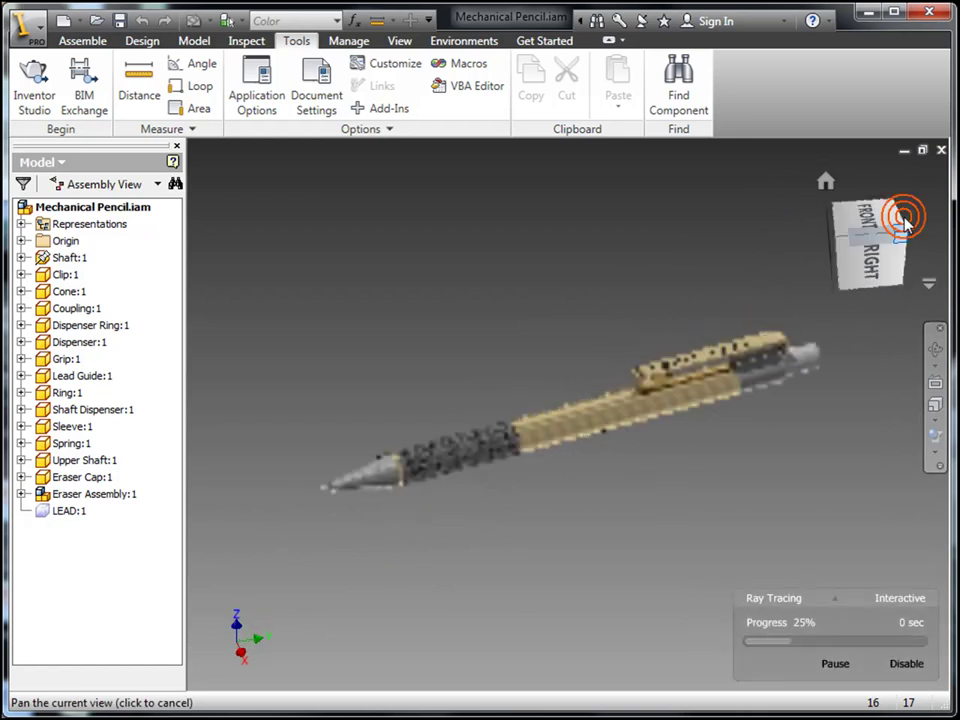
click(866, 203)
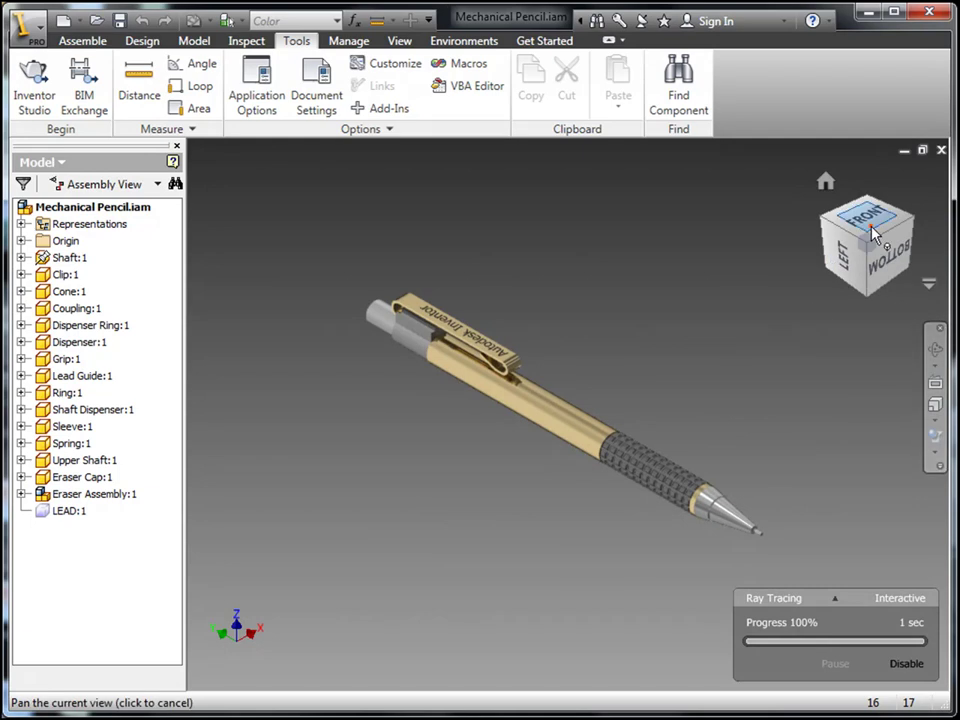
click(873, 231)
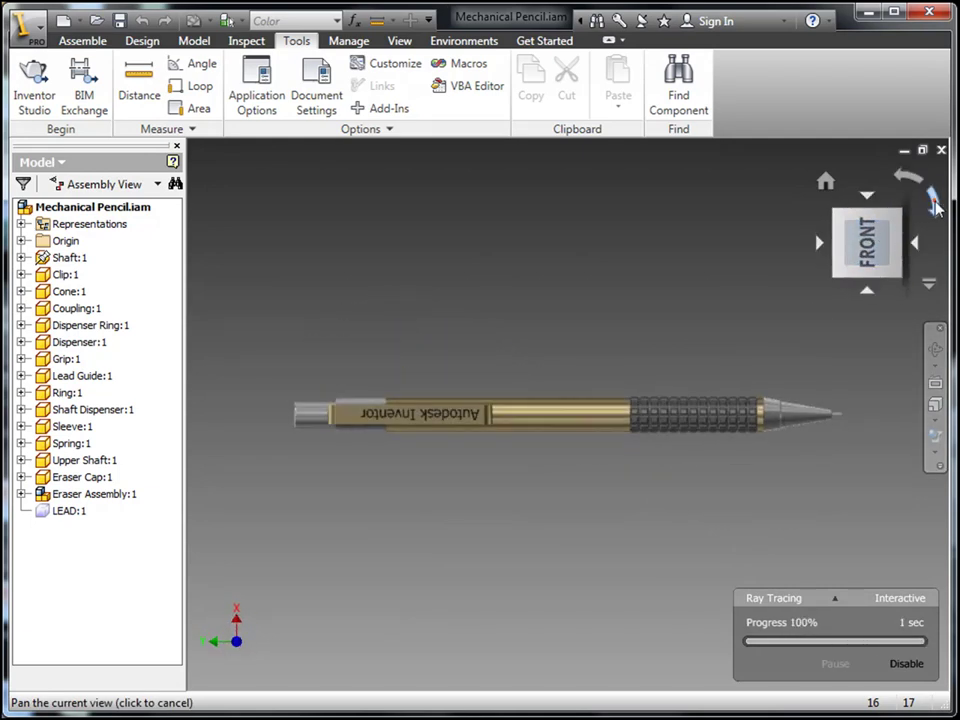
click(933, 203)
click(932, 202)
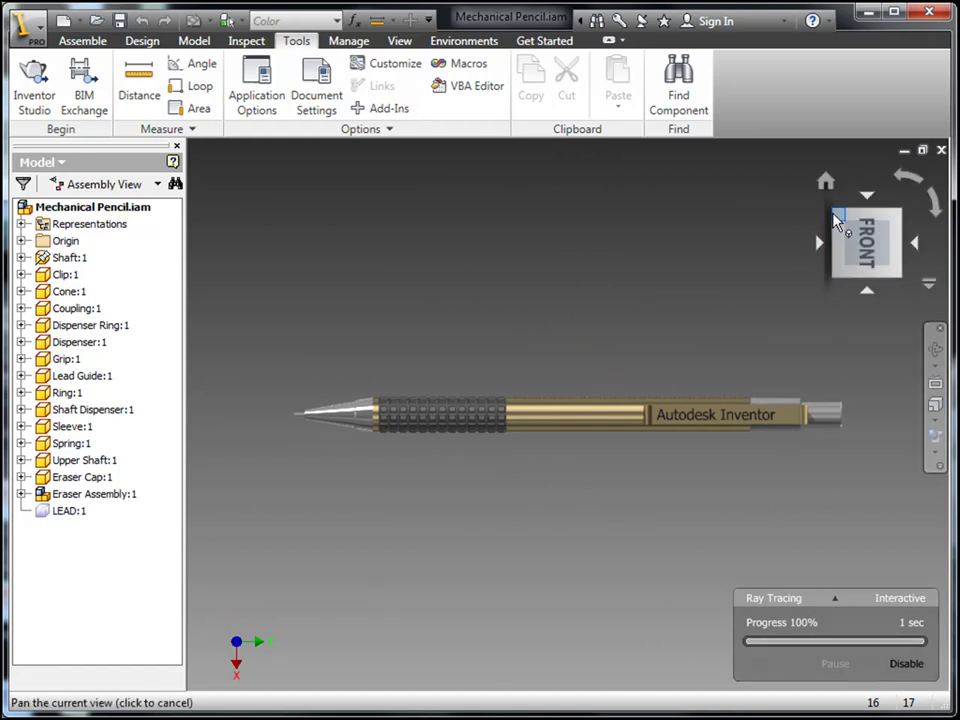
click(826, 182)
click(931, 465)
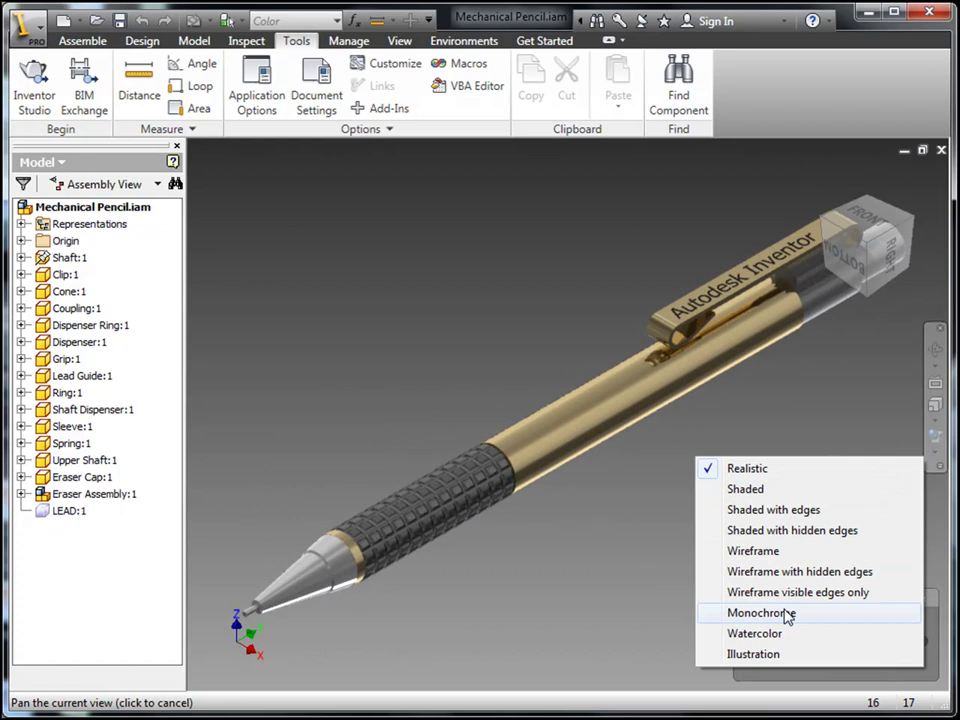
Switch to Monochrome, toggle ray tracing off then on from the View tab, then restore Realistic
click(786, 612)
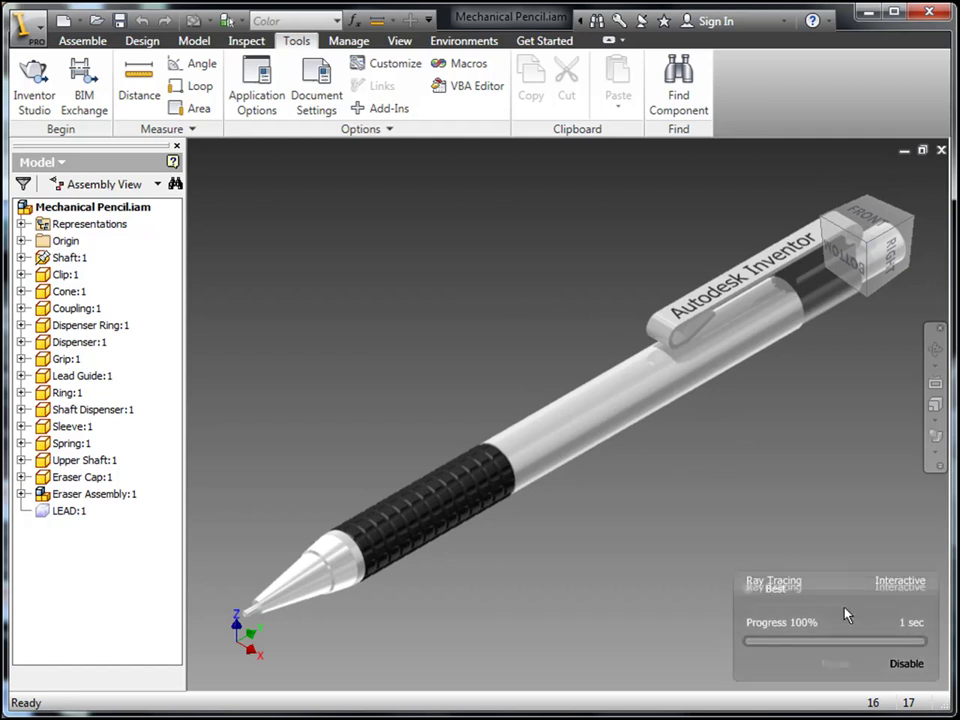
click(897, 668)
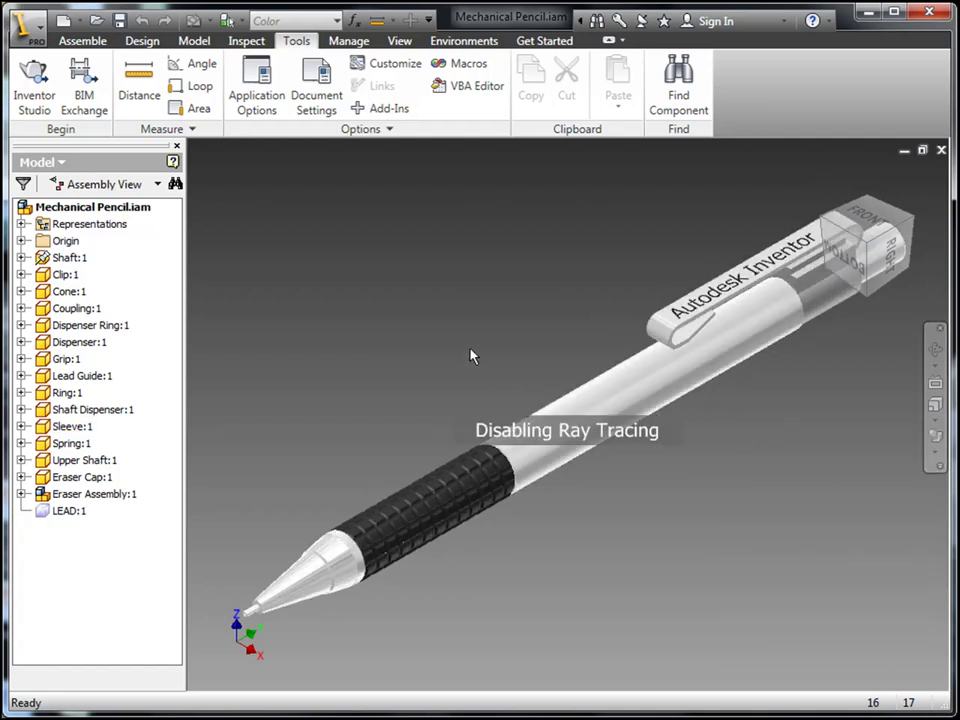
click(399, 40)
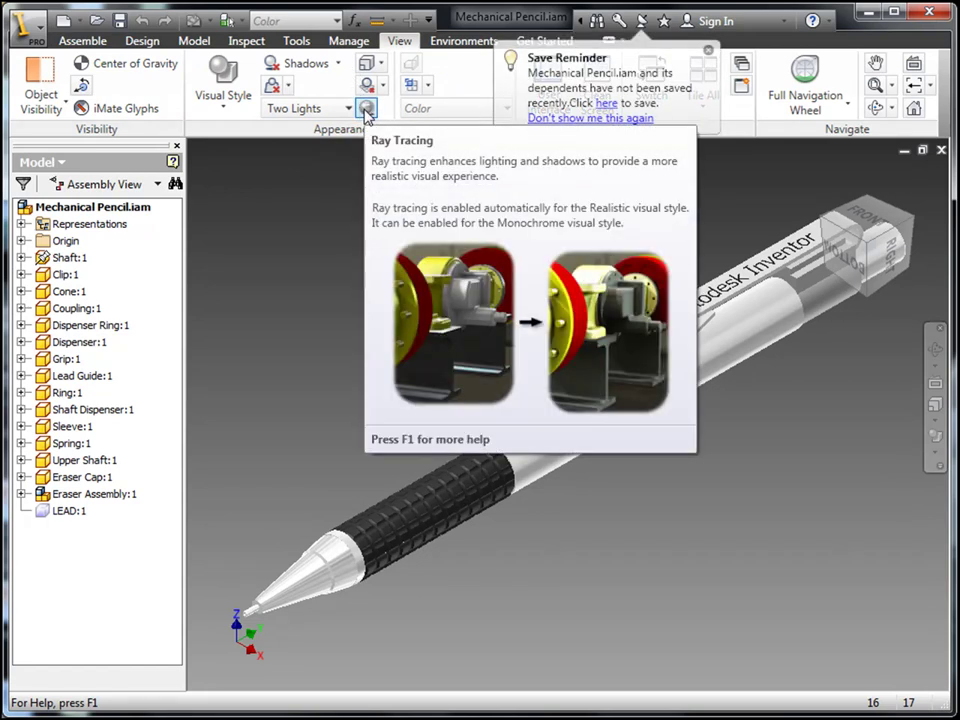
click(367, 108)
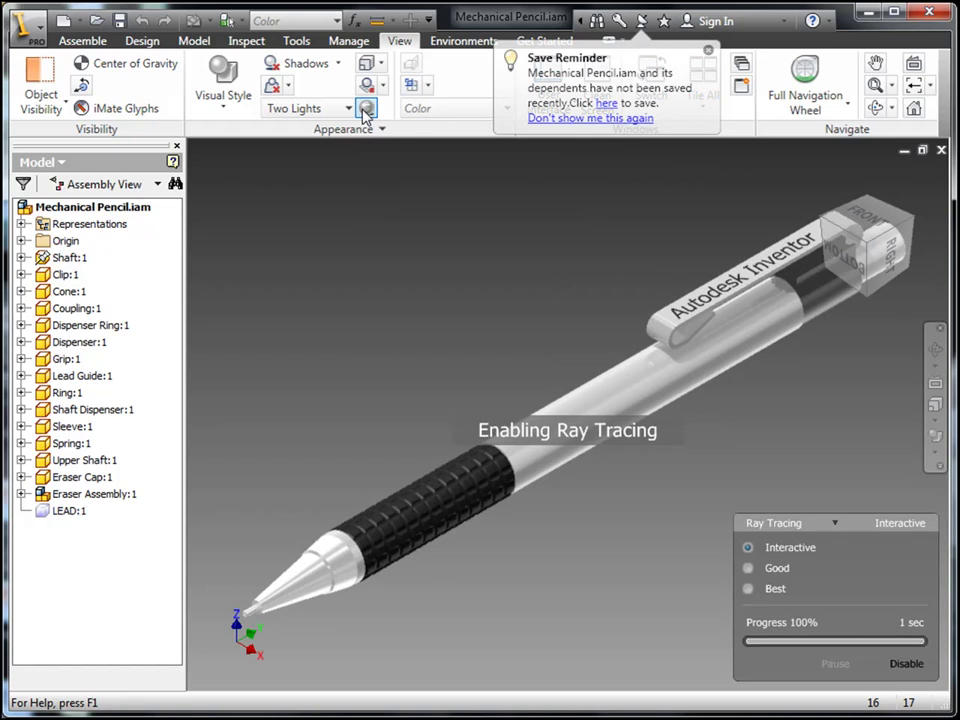
click(934, 441)
click(933, 456)
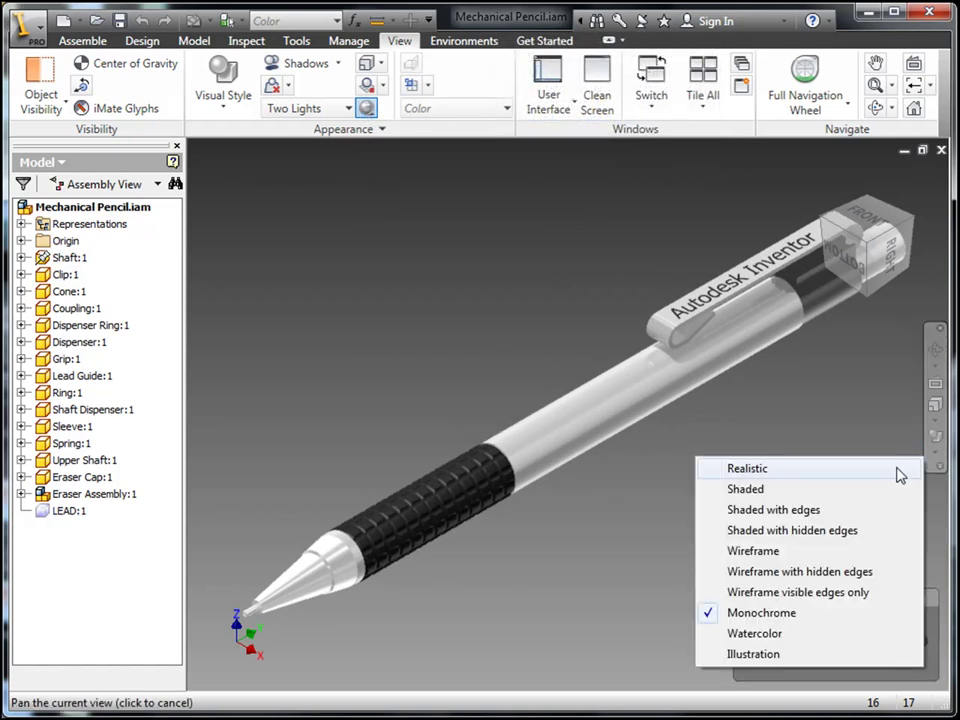
click(896, 466)
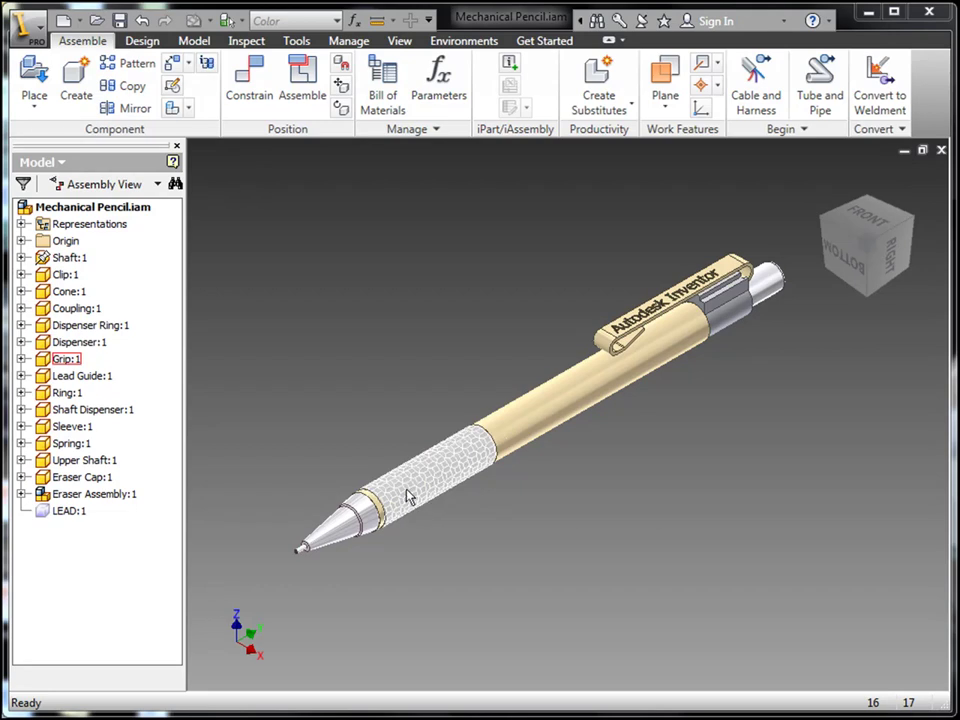
List the overlapping parts beneath the grip with Select Other and pick the Shaft
mouse_move(407, 497)
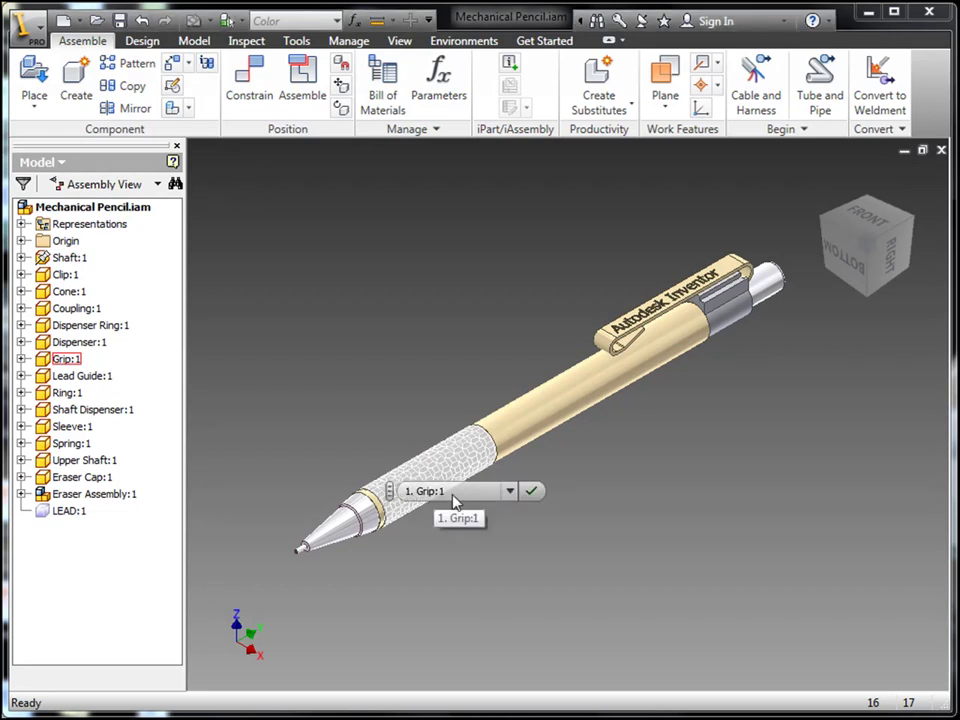
click(508, 491)
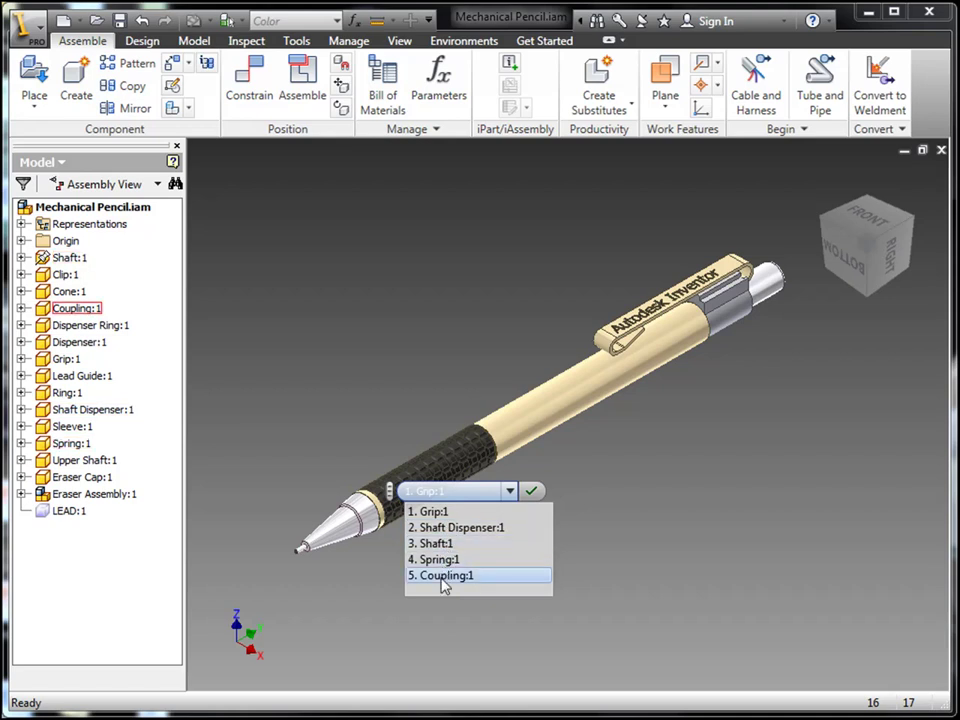
click(446, 546)
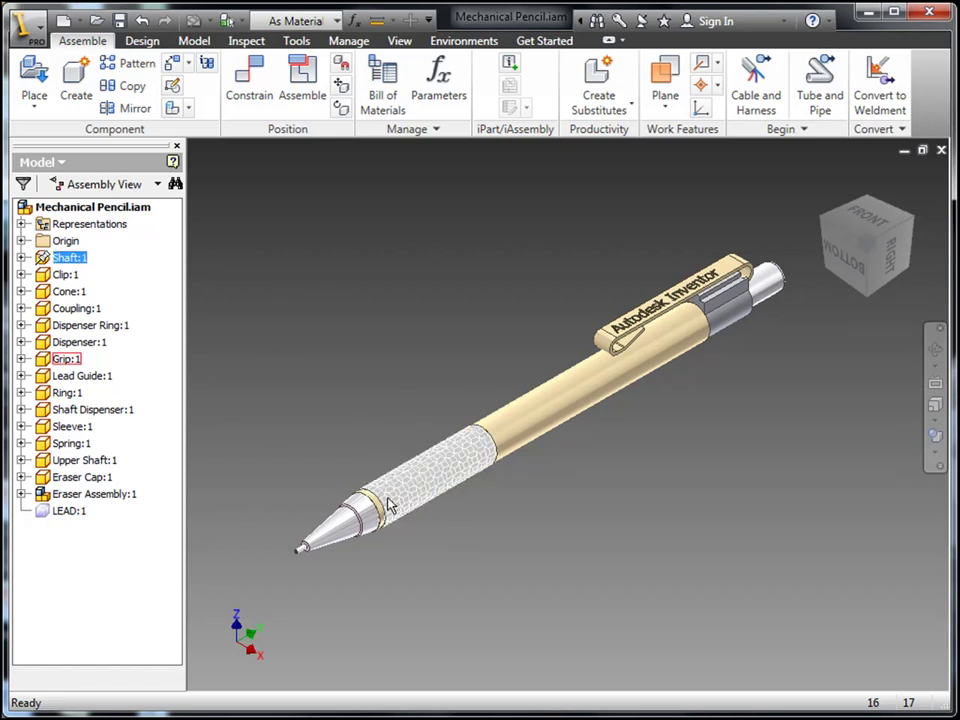
Cycle through the stacked parts and accept Grip:1 as the selection
mouse_move(390, 505)
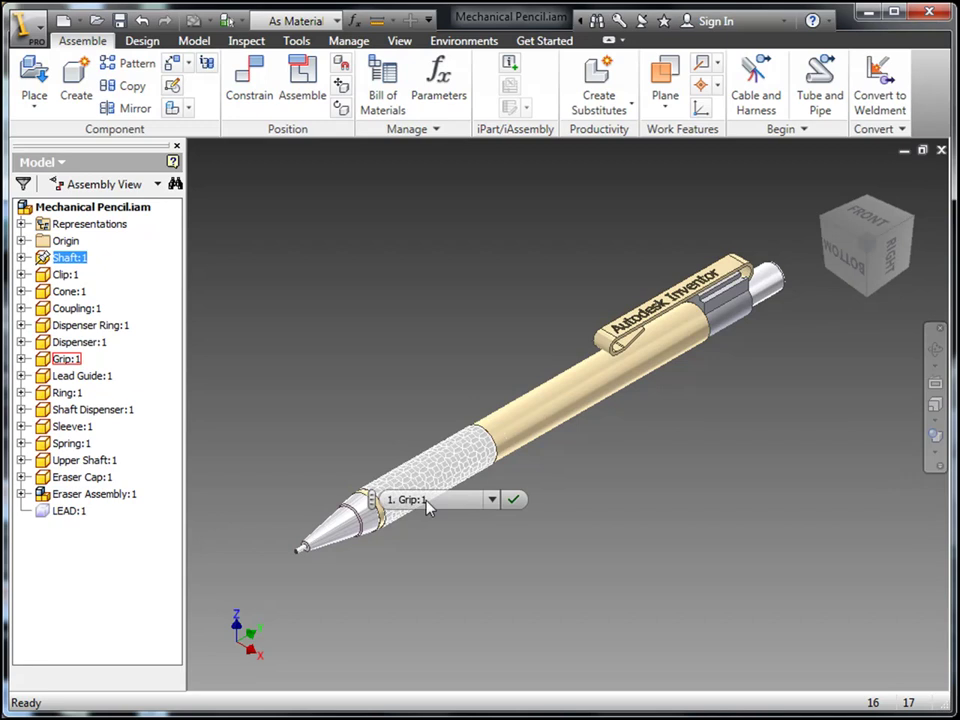
scroll(430, 505, down, 4)
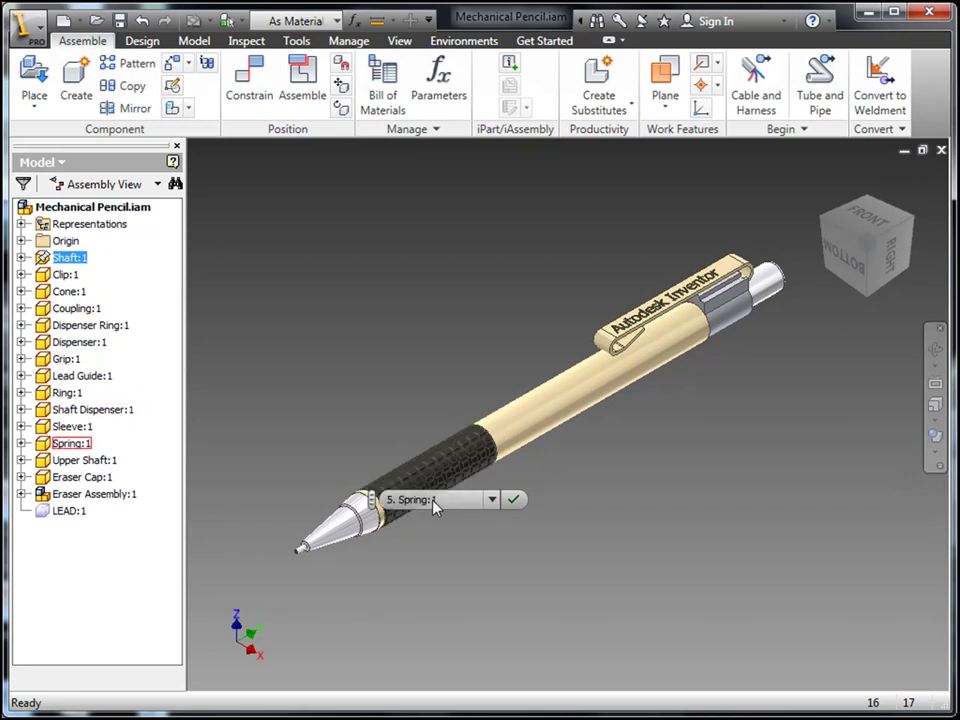
scroll(435, 507, up, 3)
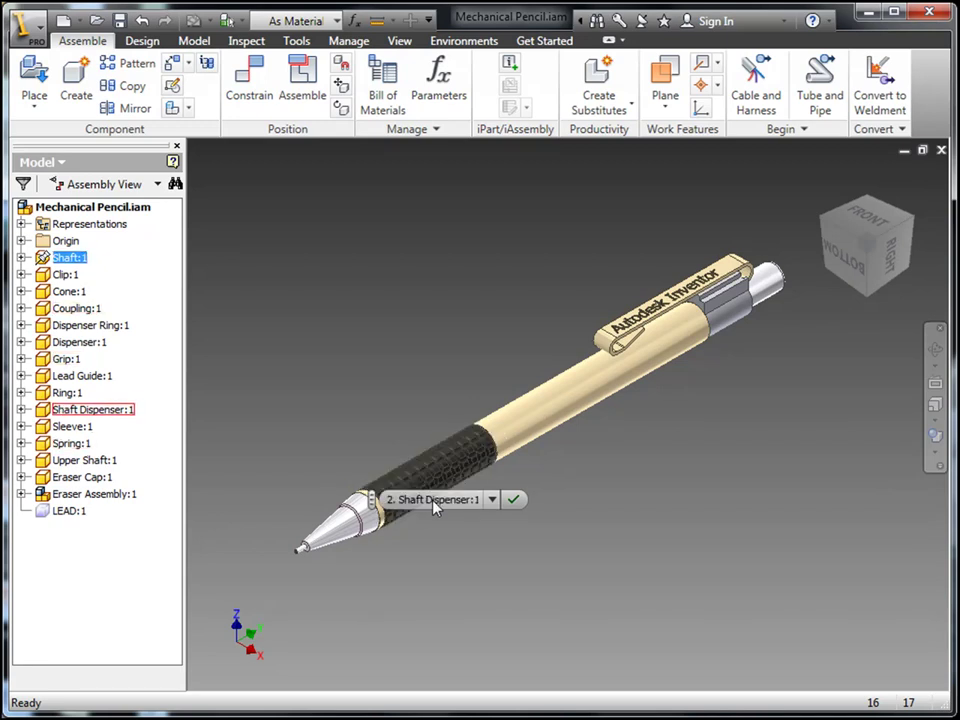
scroll(435, 507, up, 1)
click(512, 500)
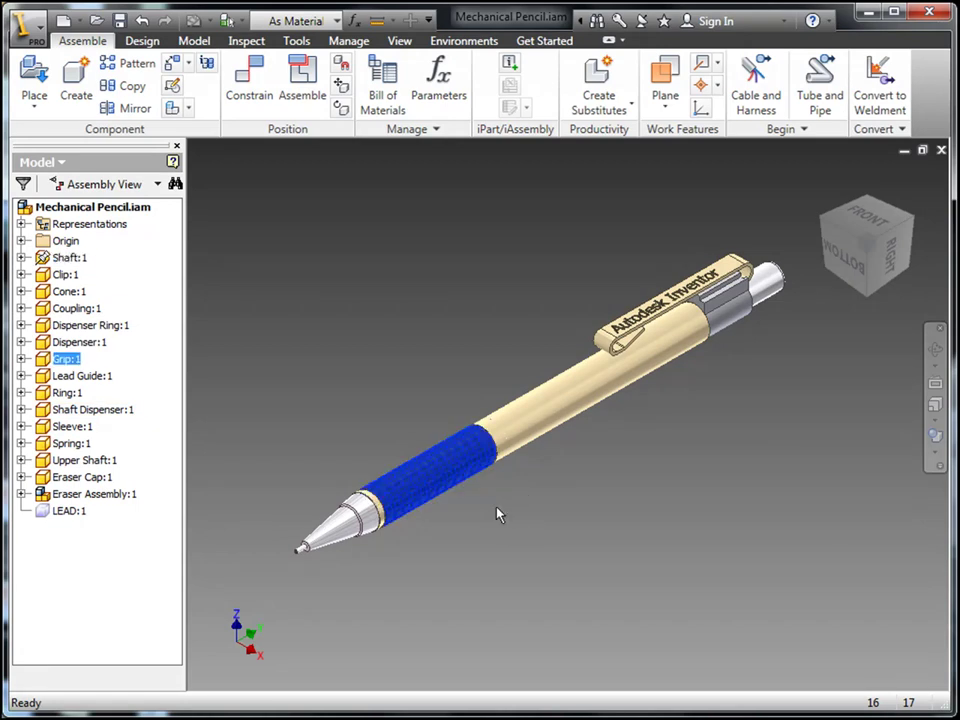